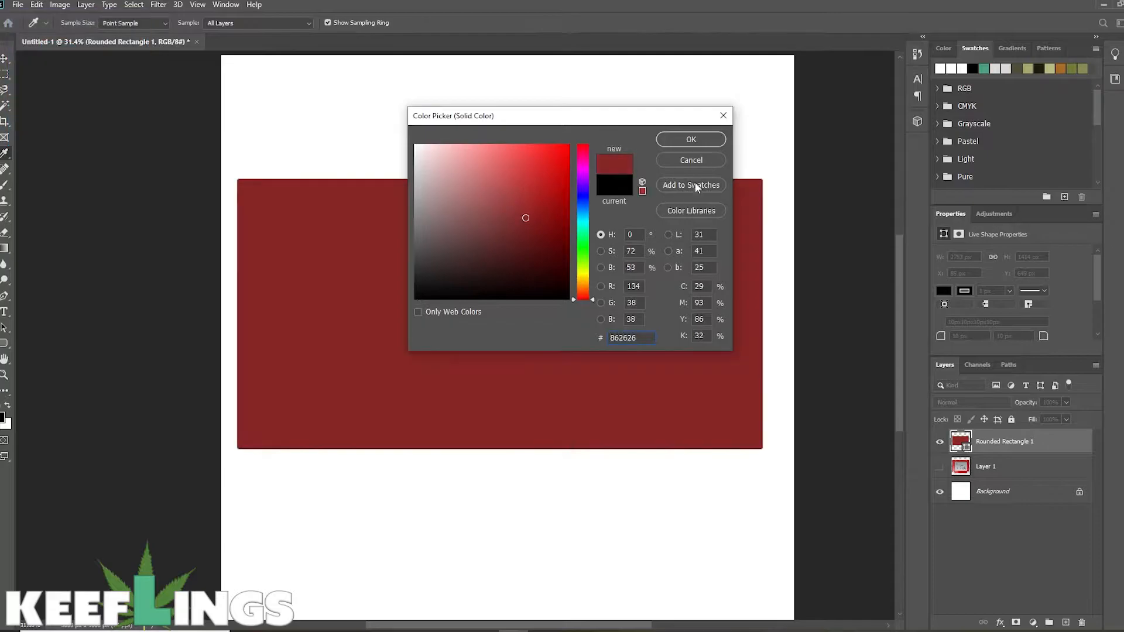
Fill the rounded rectangle with the bright red swatch and enlarge it to about 2728 × 1682 px.
click(1050, 107)
click(1030, 106)
click(37, 5)
click(97, 270)
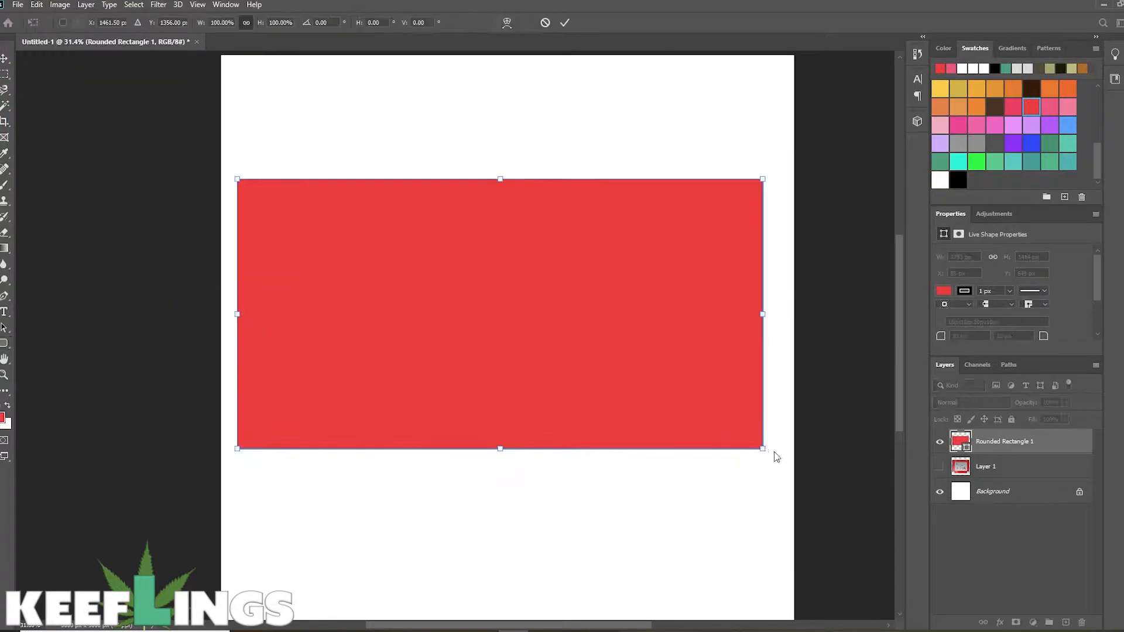
drag(763, 449, 773, 455)
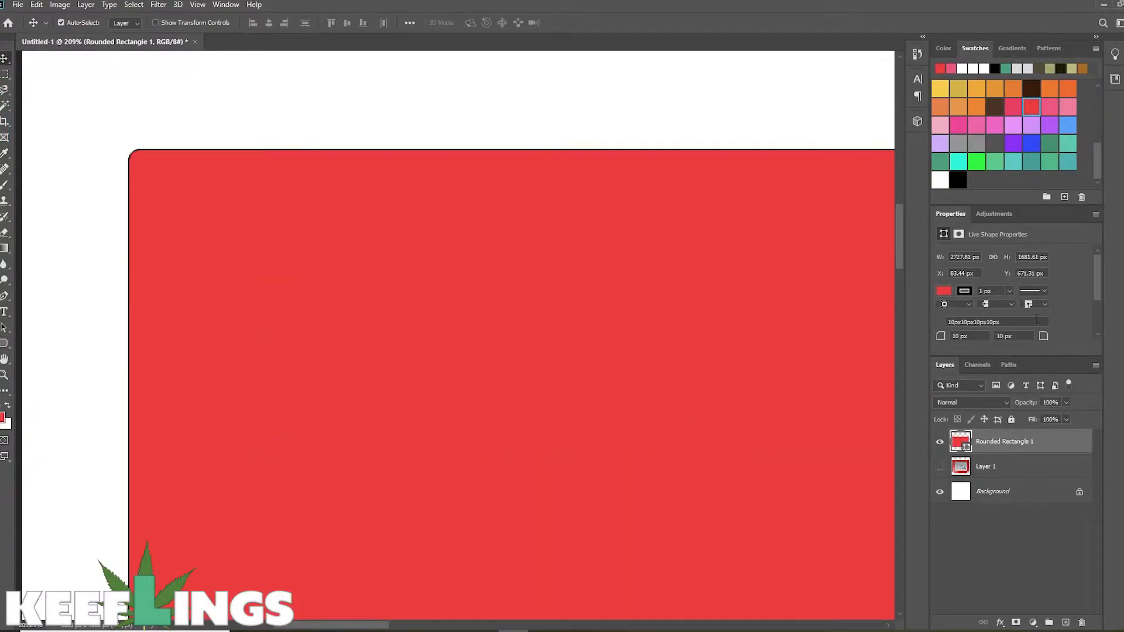
Increase all corner radii of the red rectangle to 50 px, 80 px and finally 100 px.
text(50)
key(Return)
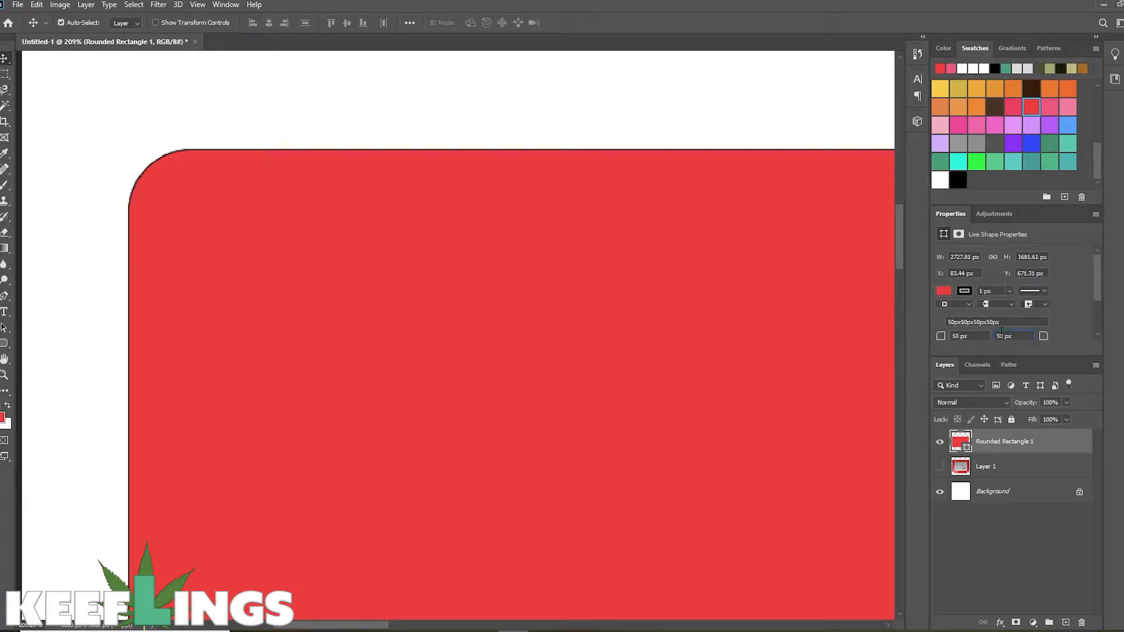
text(80)
key(Return)
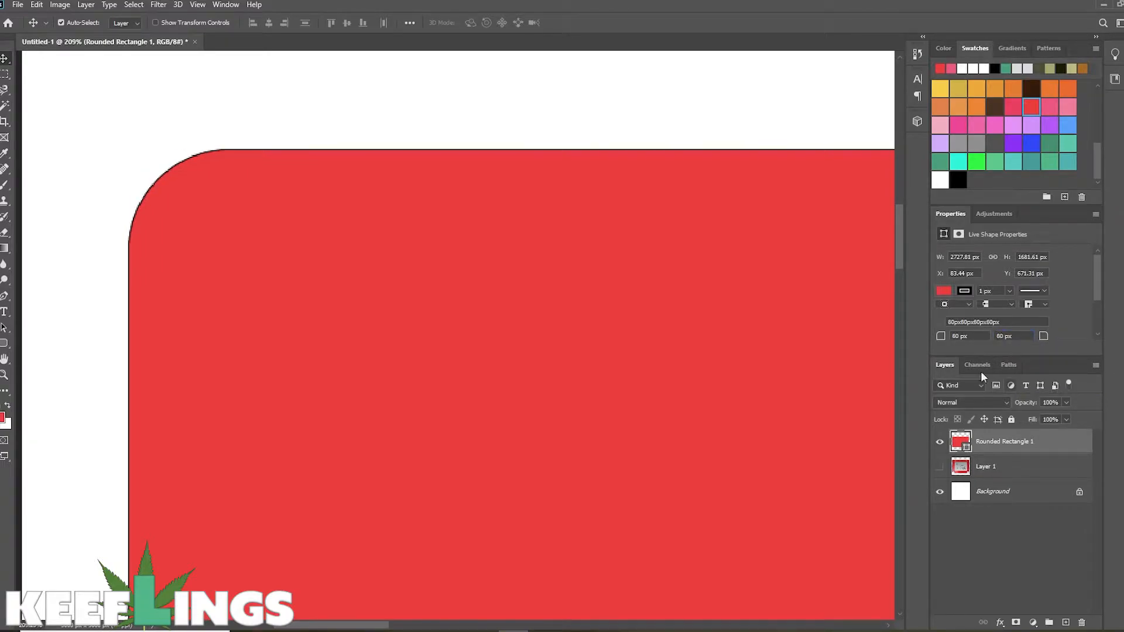
key(ctrl+0)
scroll(398, 321, up, 2)
key(BackSpace)
text(10)
key(Return)
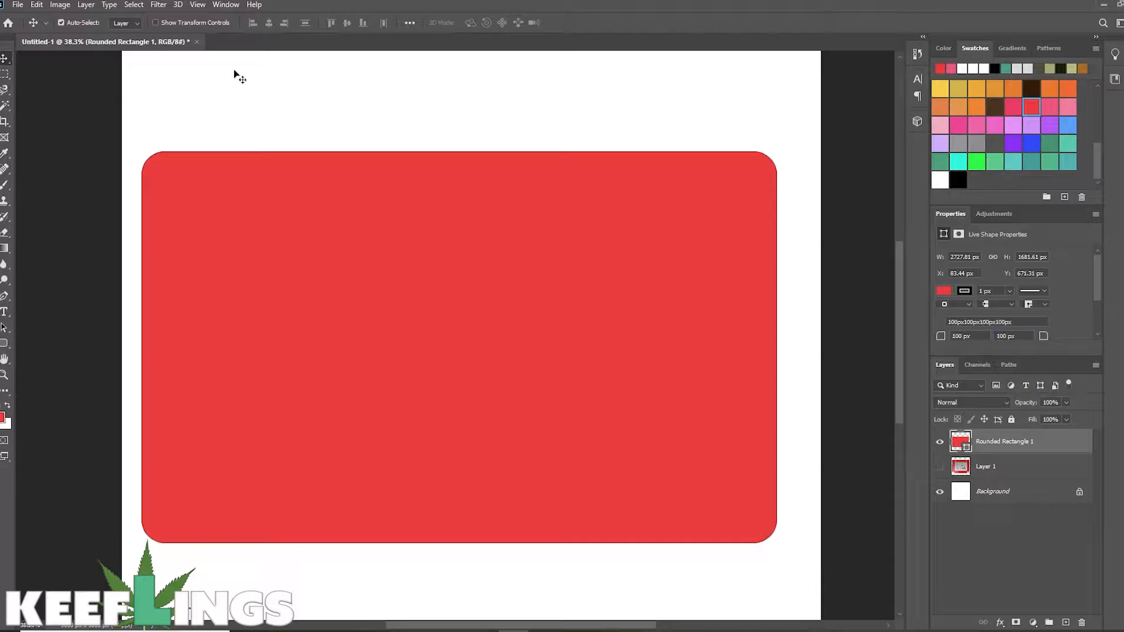
Shift the red rounded rectangle slightly and duplicate its layer.
drag(325, 270, 337, 275)
click(36, 4)
right_click(1008, 441)
click(334, 556)
Scale the rectangle copy to about 2307 × 1102 px and place it in the upper part of the original as a screen.
drag(475, 481, 501, 392)
click(37, 5)
mouse_move(93, 283)
click(275, 302)
drag(813, 67, 666, 233)
drag(635, 328, 767, 346)
drag(767, 458, 742, 446)
key(Return)
Remove the stroke from the inner rectangle and fill it with the medium grey swatch.
click(5, 345)
click(170, 22)
click(97, 47)
click(4, 58)
click(958, 143)
Change the inner rectangle's fill to a lighter grey.
click(943, 291)
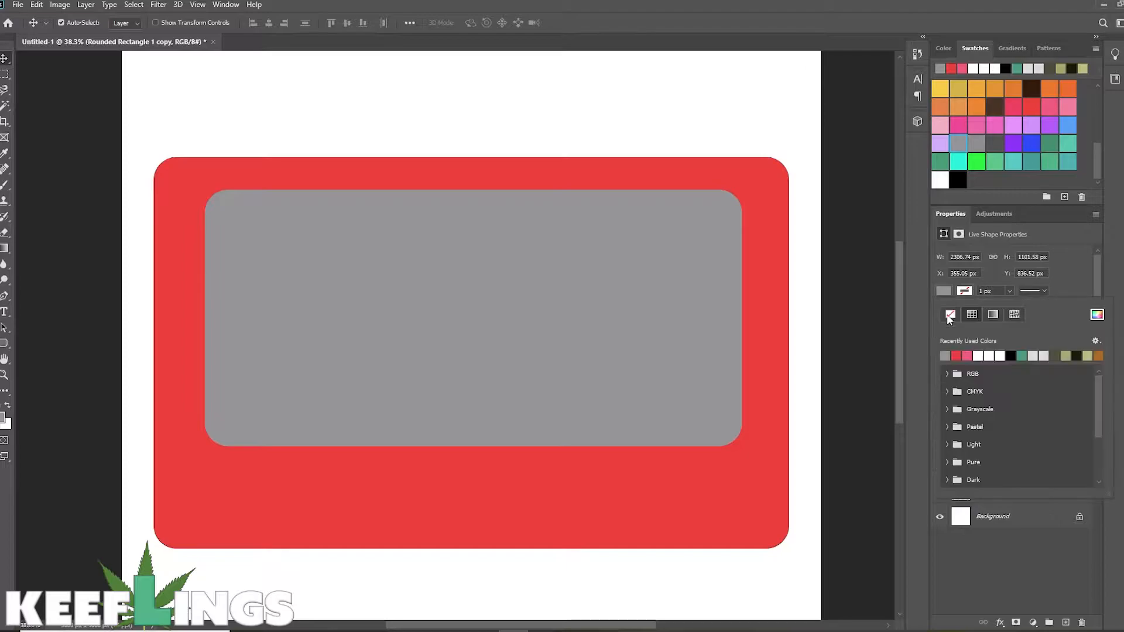
click(1096, 315)
click(422, 186)
click(417, 176)
click(418, 186)
click(692, 140)
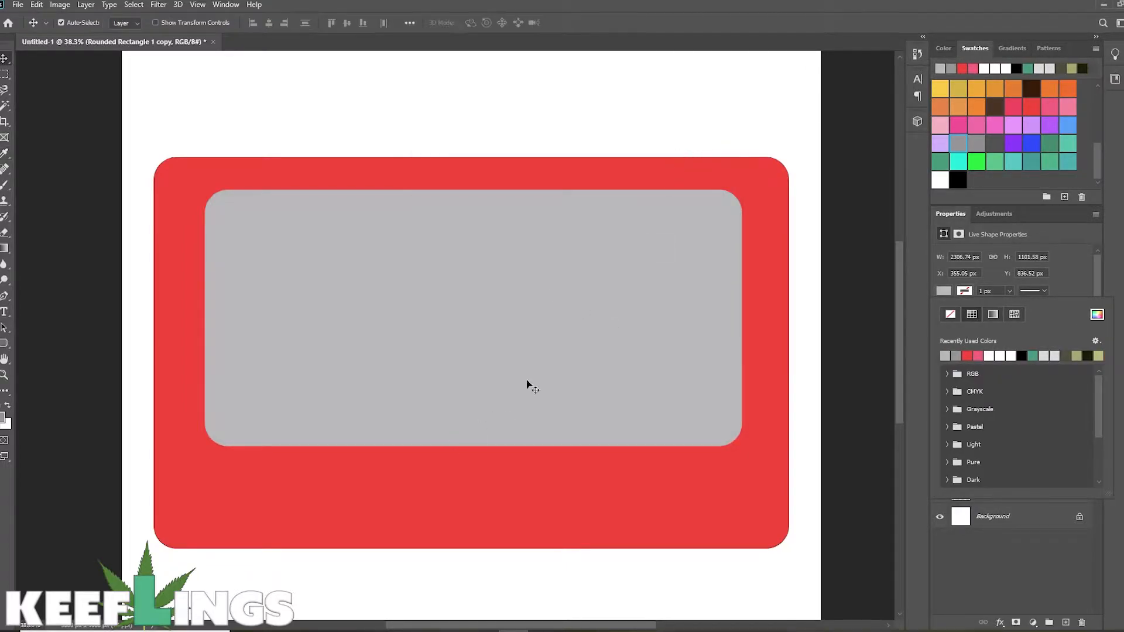
click(5, 59)
Duplicate the red Rounded Rectangle 1 layer and hide the original.
right_click(1023, 466)
click(936, 181)
key(Return)
click(940, 492)
Remove the stroke from the red rectangle copy.
click(964, 291)
click(951, 315)
click(964, 291)
Add Bevel & Emboss and Inner Glow to the red rectangle copy, lowering the glow's noise and opacity.
right_click(983, 472)
click(1018, 133)
click(656, 144)
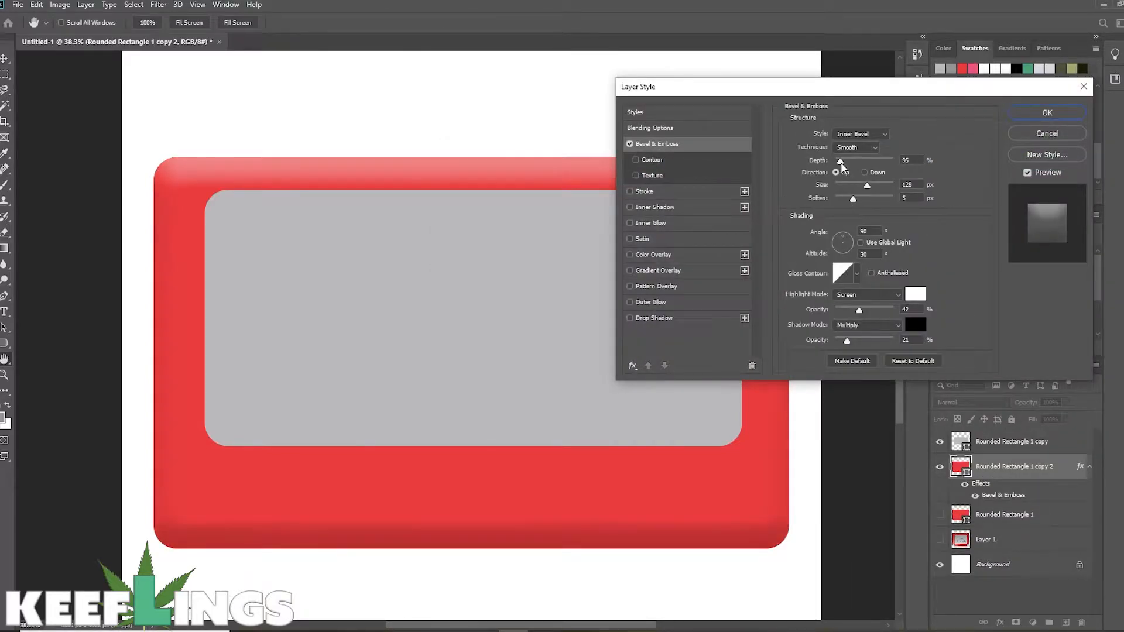
click(630, 223)
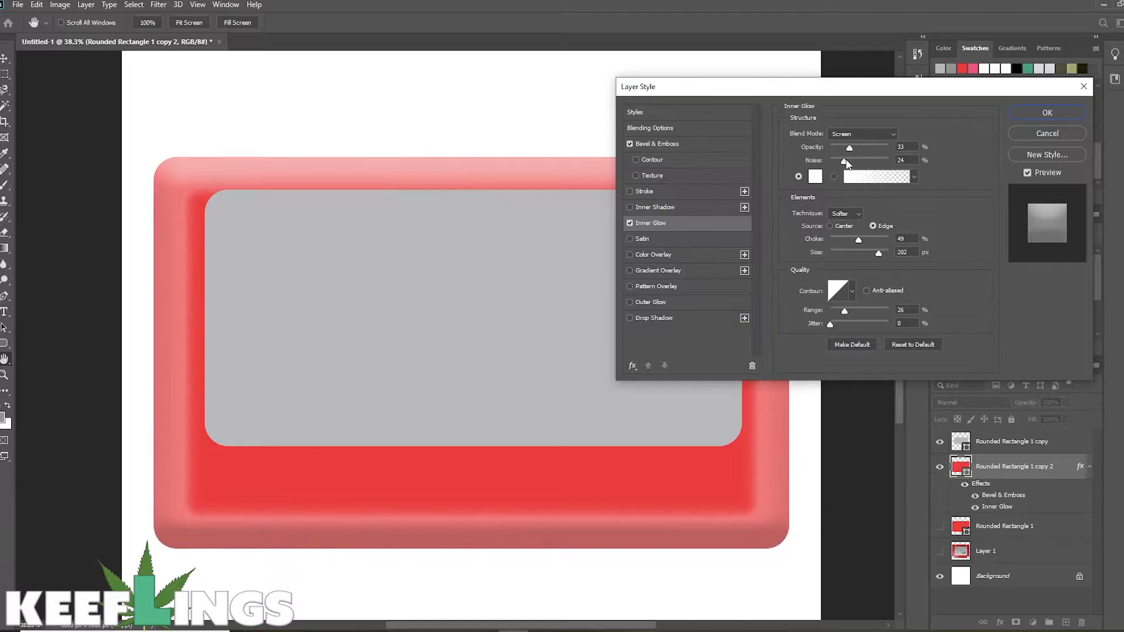
drag(846, 162, 830, 162)
drag(849, 148, 833, 150)
Set the bevel to 188% depth, 57 px size and 6 px soften, and adjust its light angle and highlight and shadow opacity.
click(698, 144)
drag(862, 186, 845, 163)
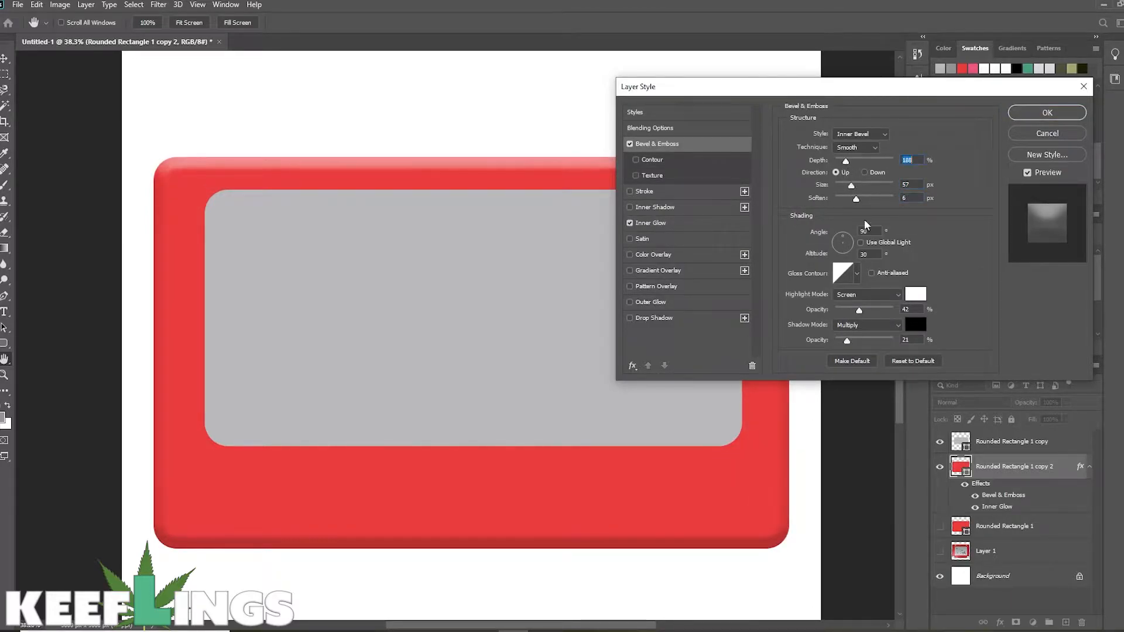
drag(843, 236, 840, 235)
drag(847, 341, 871, 311)
Set the Inner Glow to 25% opacity, 6% noise, 53% choke, 57 px size and 70% range, with a grey glow colour.
click(691, 223)
drag(830, 148, 844, 148)
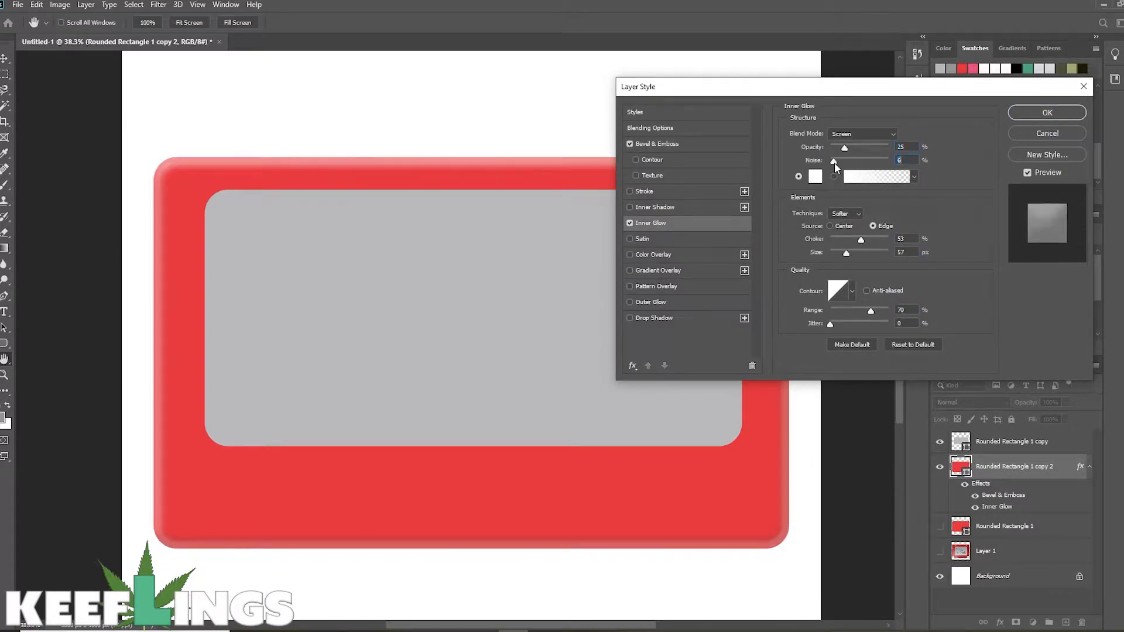
click(815, 176)
click(417, 233)
click(682, 135)
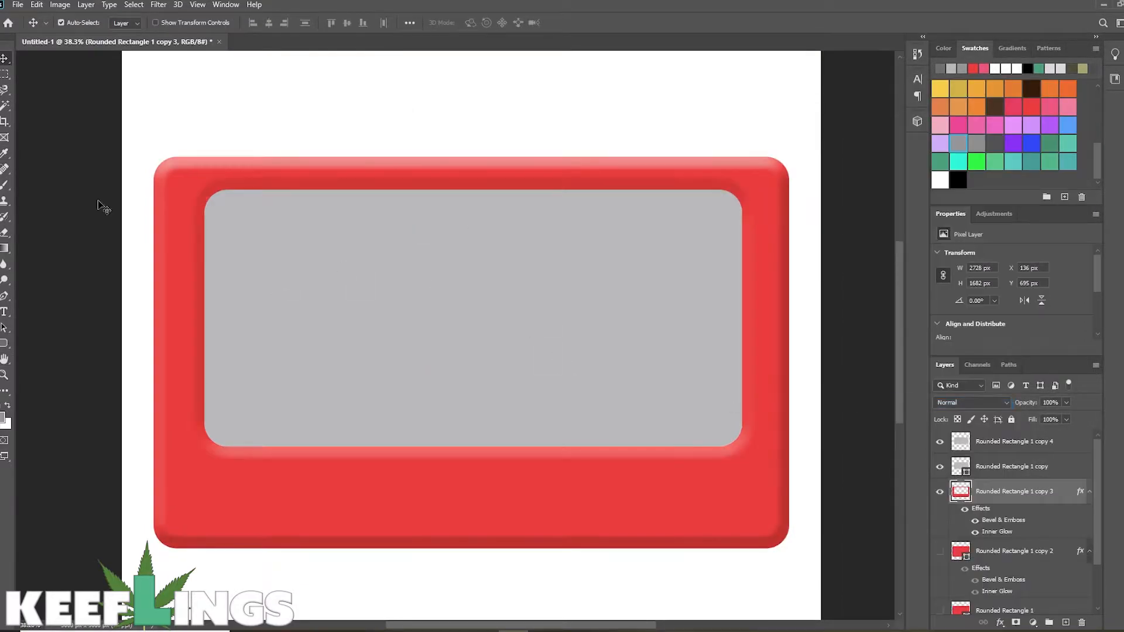
Refine the bevel size and depth and the Inner Glow on the cut-out red frame, and apply the layer style.
drag(878, 86, 926, 60)
click(764, 119)
drag(901, 160, 889, 138)
click(703, 197)
click(1094, 86)
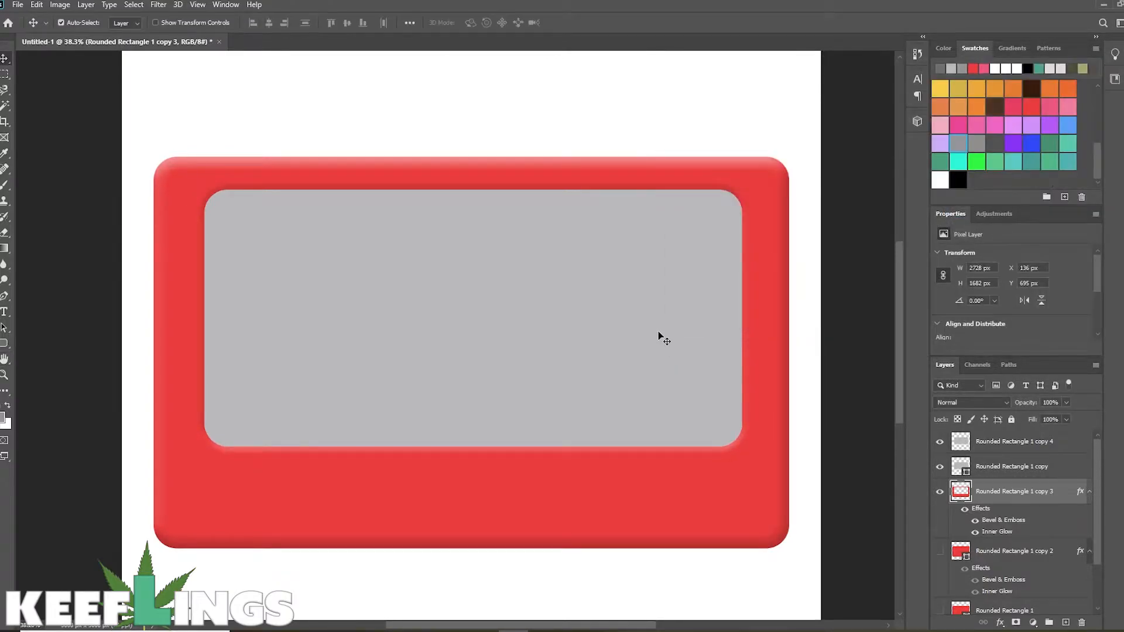
Draw a white-filled circle in the red frame's lower-left corner and move it slightly up as a knob.
right_click(7, 346)
click(47, 366)
drag(172, 472, 261, 534)
click(942, 310)
click(998, 349)
click(4, 58)
drag(203, 503, 203, 490)
Remove the stroke from the knob circle.
click(964, 310)
click(951, 331)
click(891, 207)
click(217, 491)
Move the circle's layer to the top of the stack and paste the red frame's layer style onto it.
drag(995, 492, 995, 433)
right_click(987, 443)
click(1039, 405)
Set the circle's bevel to 115% depth and 46 px size, with 26% highlight opacity and 21% shadow opacity.
right_click(1023, 441)
click(913, 132)
click(705, 118)
drag(906, 135, 896, 159)
drag(888, 315, 898, 314)
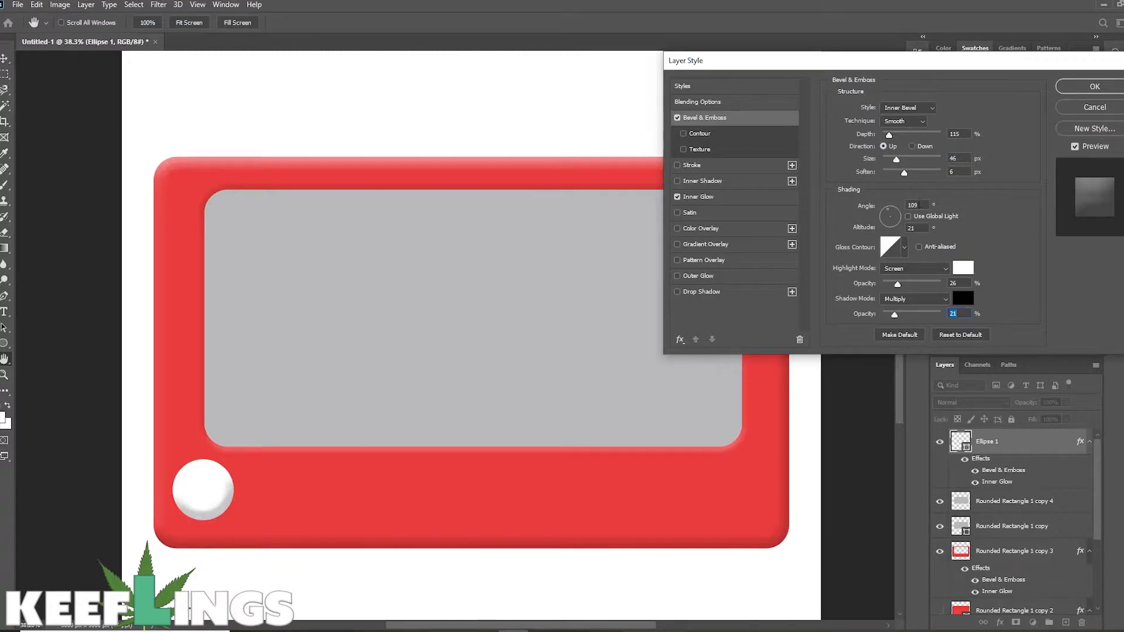
Set the circle's Inner Glow to 40% opacity, 15% noise and 60% range, and its bevel to 126% depth and 40% highlight opacity.
click(721, 196)
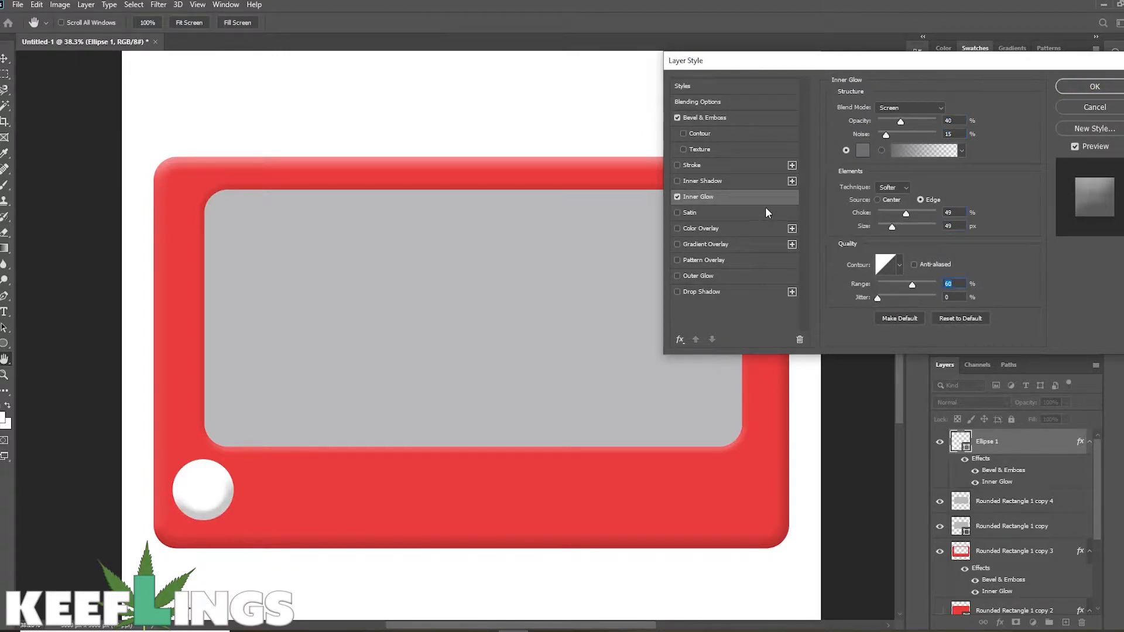
click(726, 118)
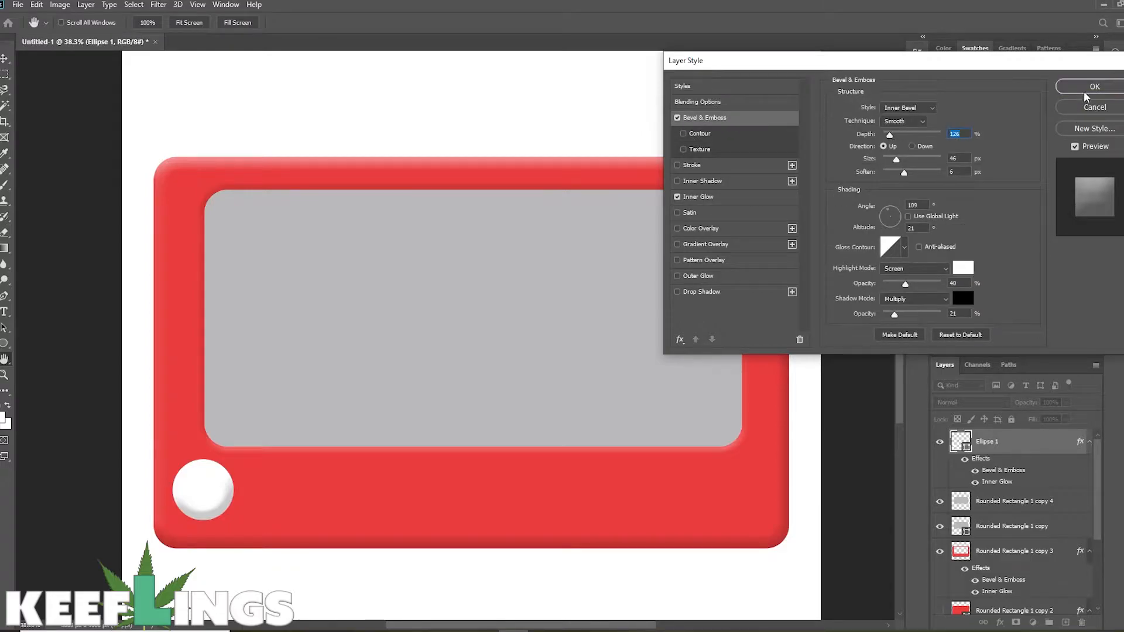
click(1085, 97)
Brighten the knob circle's fill to near-white.
double_click(960, 446)
drag(415, 161, 415, 148)
click(691, 140)
Enlarge the knob to about 308 px and place a copy of it in the frame's lower-right corner.
drag(194, 482, 246, 460)
click(36, 4)
click(106, 270)
key(Return)
drag(218, 497, 749, 498)
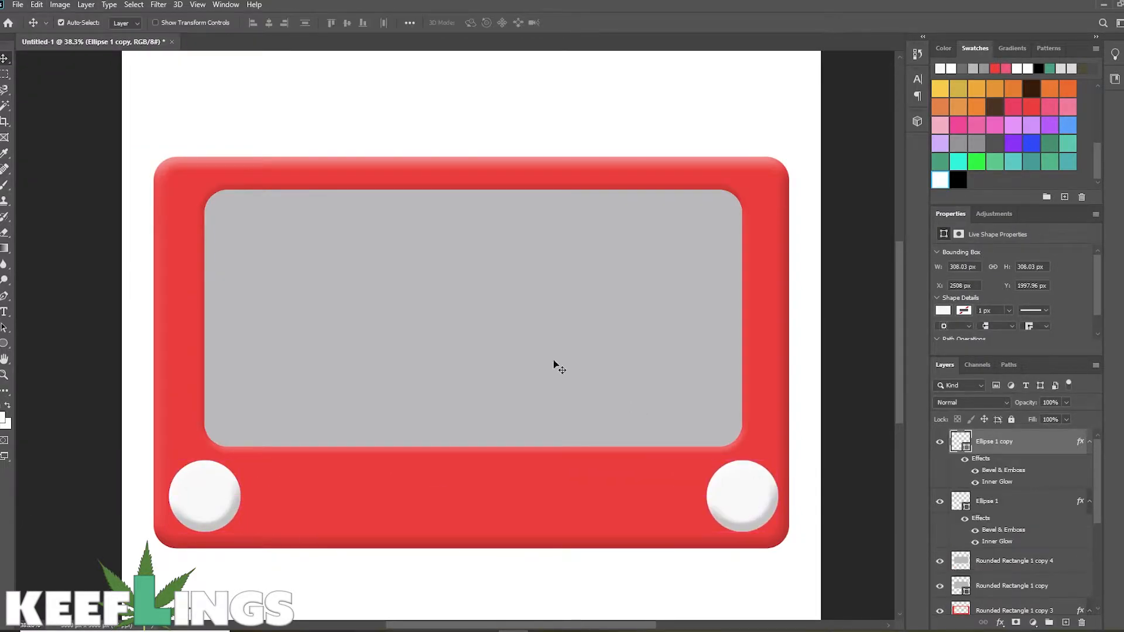
Stretch the red frame and grey screen vertically so the toy body is taller.
scroll(505, 294, down, 5)
click(523, 236)
shift+click(507, 274)
click(37, 4)
click(105, 270)
drag(455, 218, 453, 171)
key(Return)
click(36, 5)
mouse_move(136, 284)
click(192, 326)
key(Return)
Duplicate the leaf and stem shape layers from Wake & Bake.psb into the Untitled-1 document.
scroll(400, 212, up, 2)
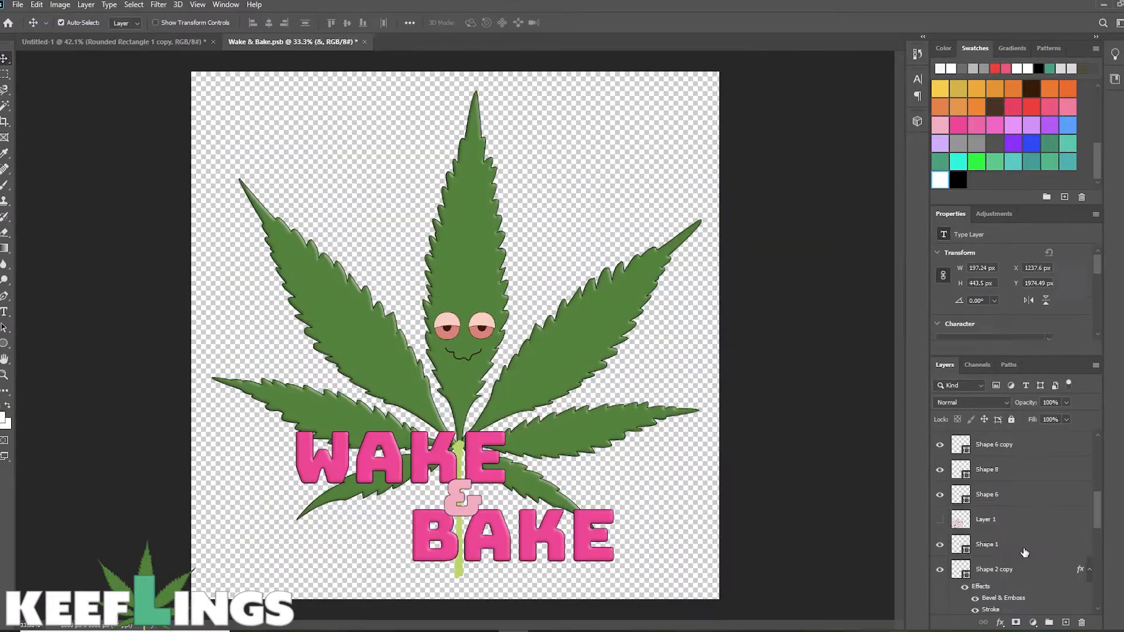
scroll(1012, 521, down, 1)
click(1013, 483)
ctrl+click(1012, 542)
right_click(1013, 543)
click(1033, 97)
click(585, 225)
click(556, 238)
click(675, 176)
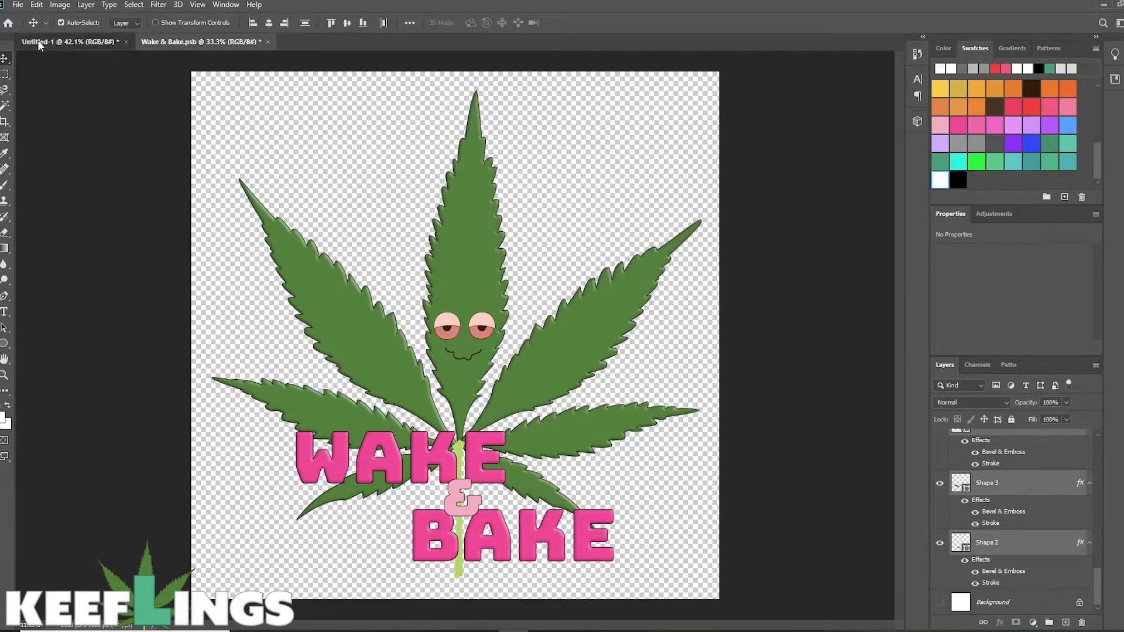
In Untitled-1, scale the leaf down to about 51% and move it onto the grey screen.
scroll(1059, 566, up, 5)
click(36, 5)
mouse_move(136, 282)
click(228, 301)
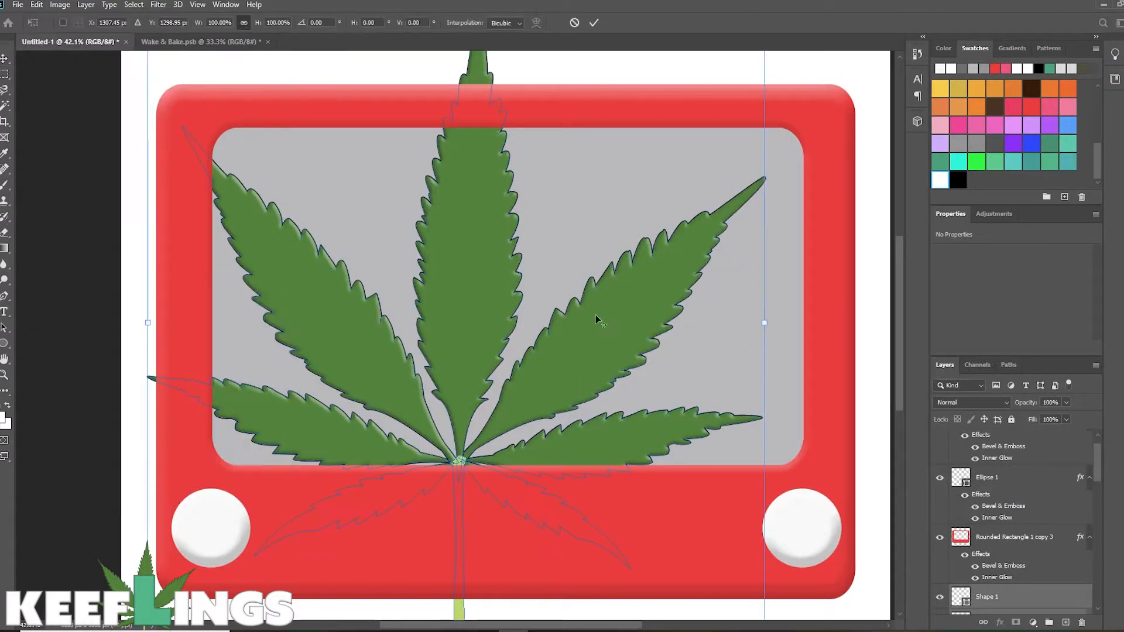
scroll(598, 320, down, 4)
drag(632, 89, 502, 218)
drag(371, 343, 477, 234)
drag(609, 111, 529, 190)
drag(466, 284, 500, 292)
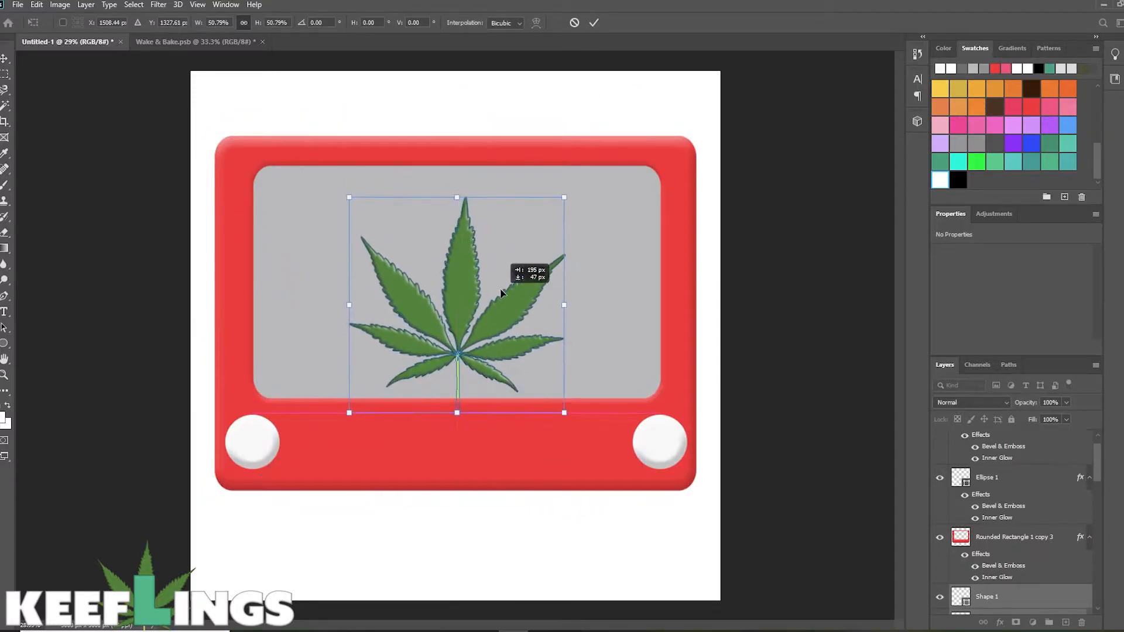
Enlarge the leaf to about 59% so it fills the height of the grey screen.
drag(565, 198, 590, 190)
drag(349, 178, 343, 172)
drag(343, 412, 336, 419)
drag(336, 171, 333, 168)
drag(334, 419, 333, 421)
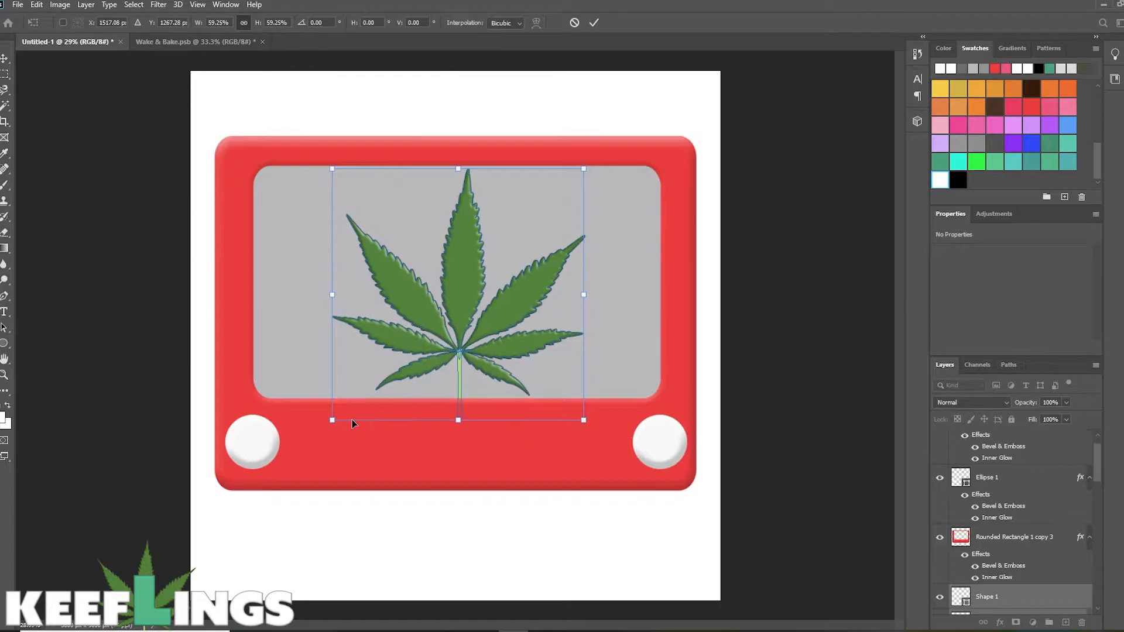
key(Return)
Merge the leaf and stem shape layers into a single shape layer.
drag(1098, 467, 1097, 500)
right_click(1017, 474)
click(926, 476)
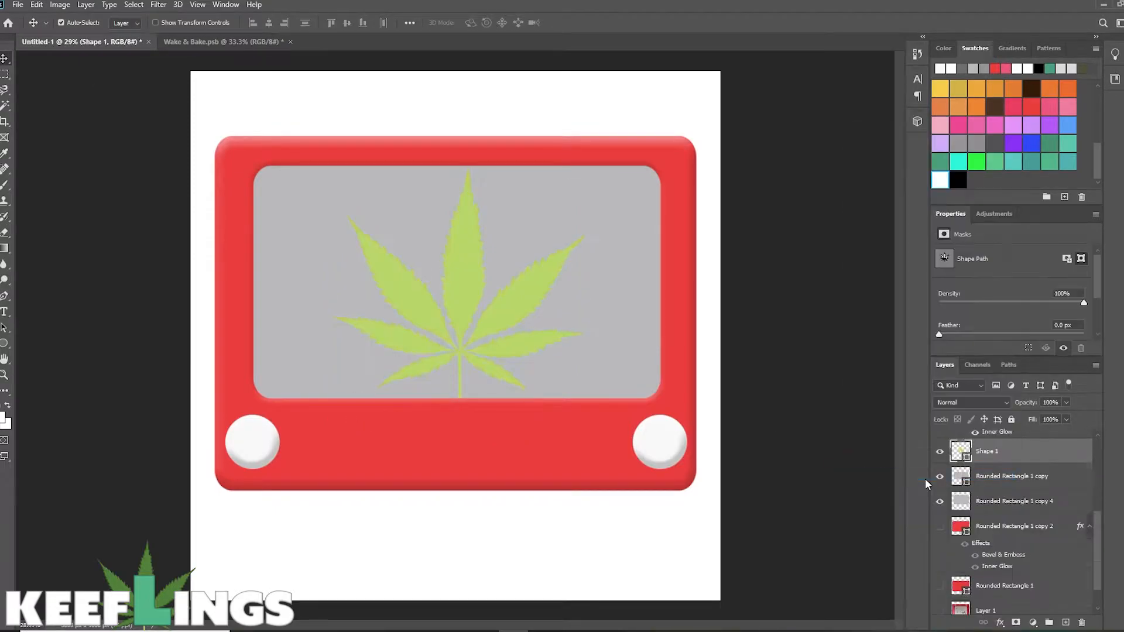
Duplicate the merged leaf layer Shape 1.
scroll(462, 341, up, 3)
scroll(651, 275, down, 1)
right_click(1018, 452)
click(948, 175)
key(Return)
Add a 6 px outside stroke in dark grey to the leaf copy.
right_click(978, 463)
click(860, 24)
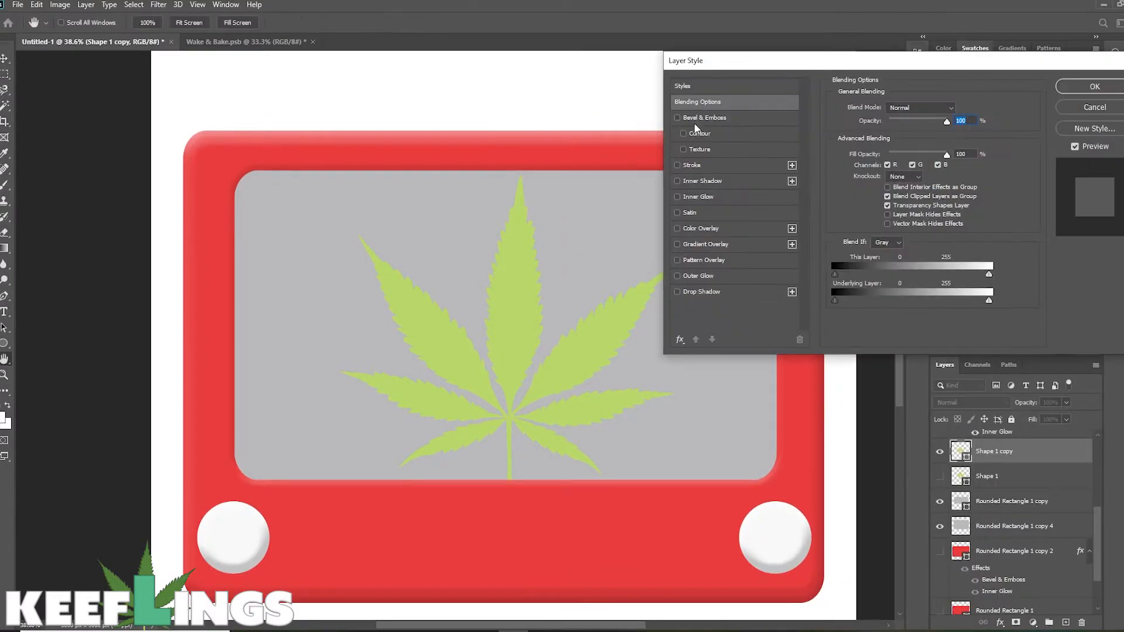
click(690, 166)
click(861, 196)
click(583, 183)
click(420, 217)
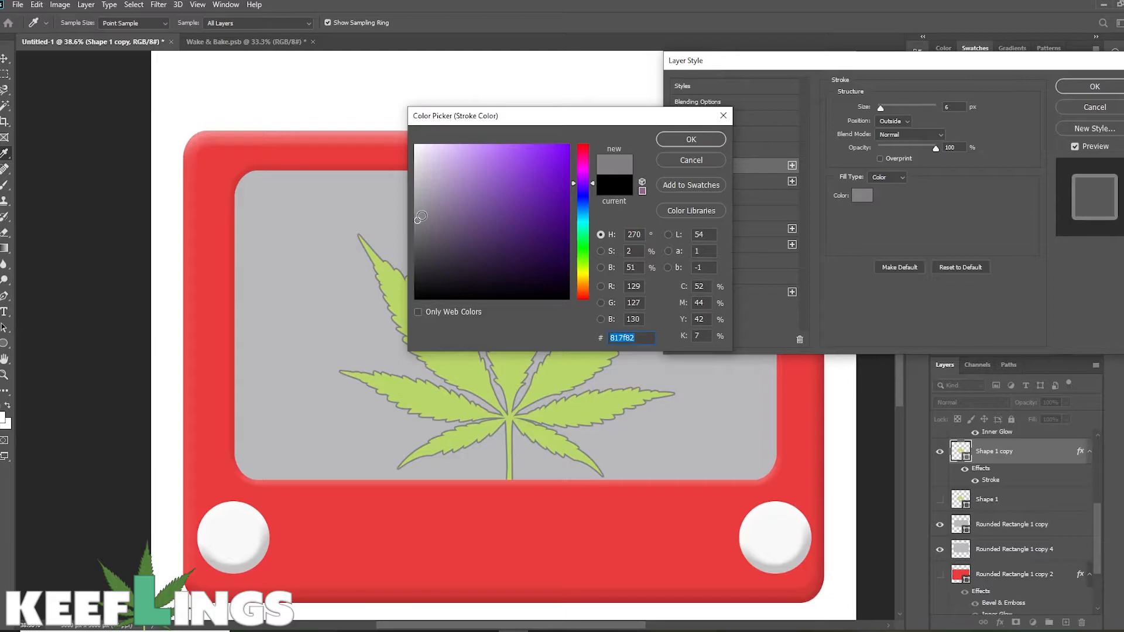
click(414, 230)
click(413, 236)
click(690, 139)
click(1094, 86)
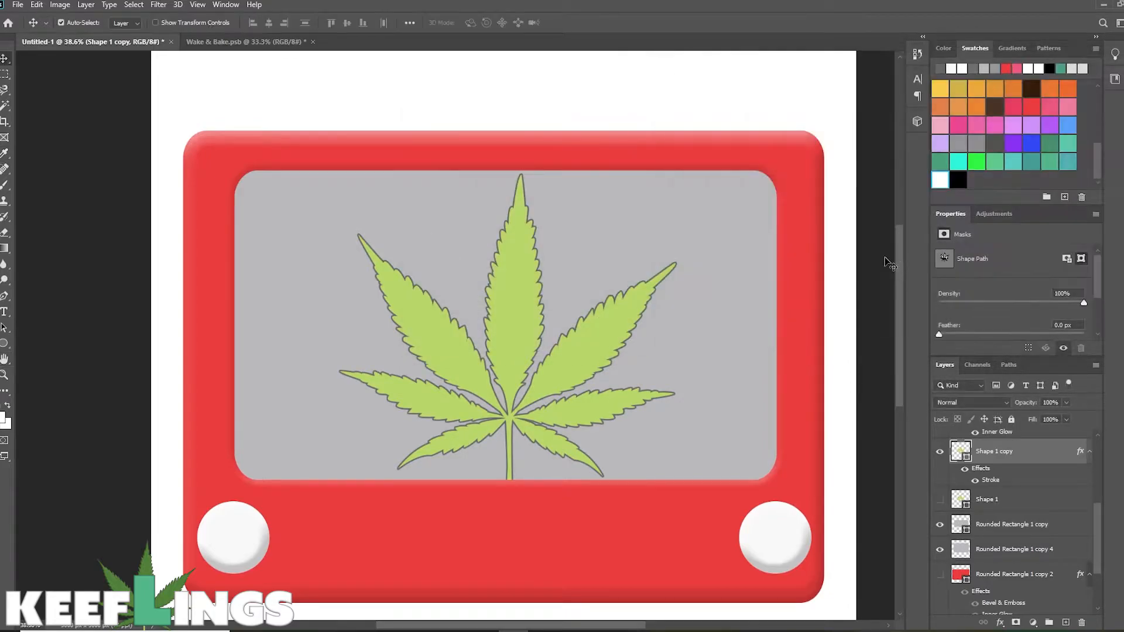
Add a Color Overlay to the leaf copy in the same light grey as the screen.
mouse_move(1066, 402)
mouse_down()
mouse_move(1008, 417)
mouse_move(1068, 417)
mouse_up()
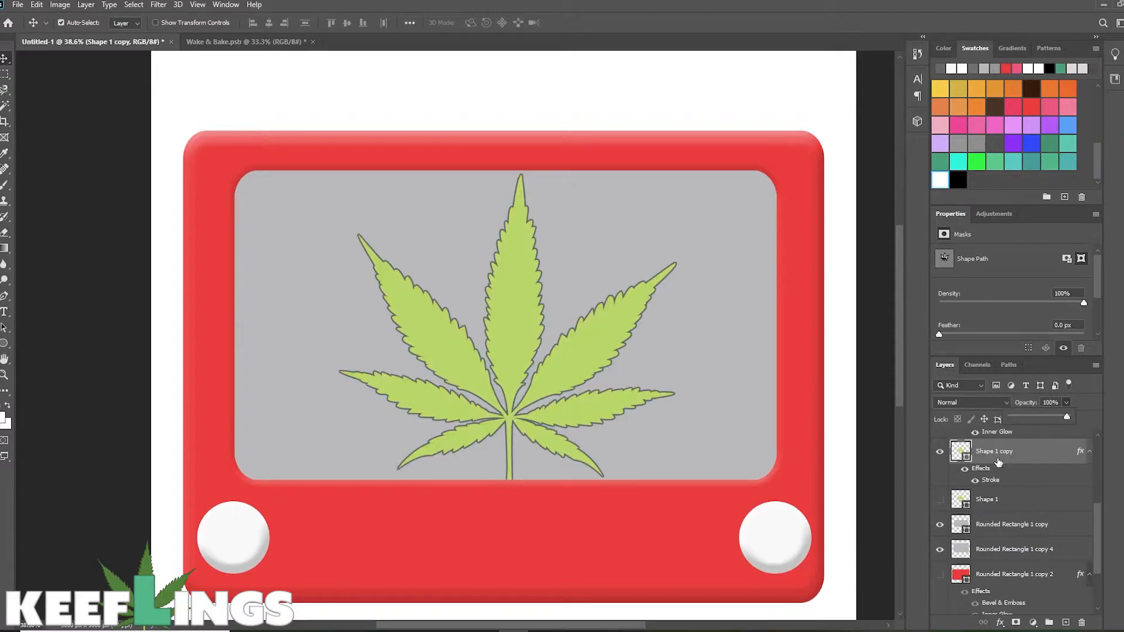
double_click(998, 459)
click(700, 229)
click(957, 109)
click(691, 140)
click(1095, 87)
Thicken the stroke around the leaf copy slightly.
right_click(1044, 461)
click(913, 133)
click(692, 165)
drag(880, 109, 883, 110)
key(Return)
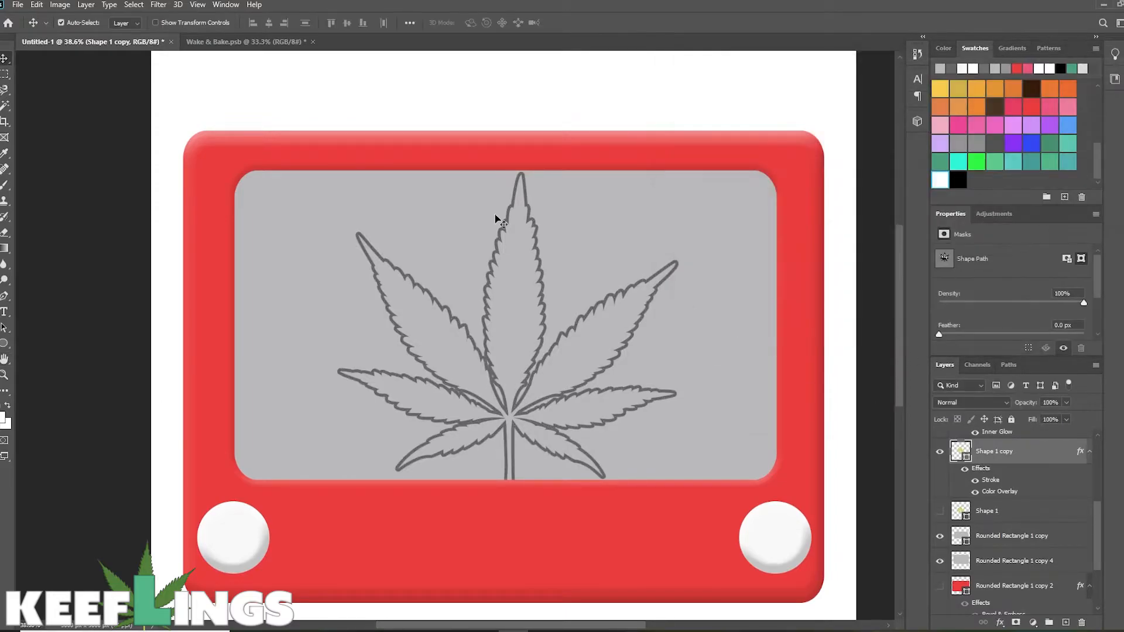
Add the text "get high" and position it across the lower half of the leaf on the grey screen.
key(t)
click(297, 298)
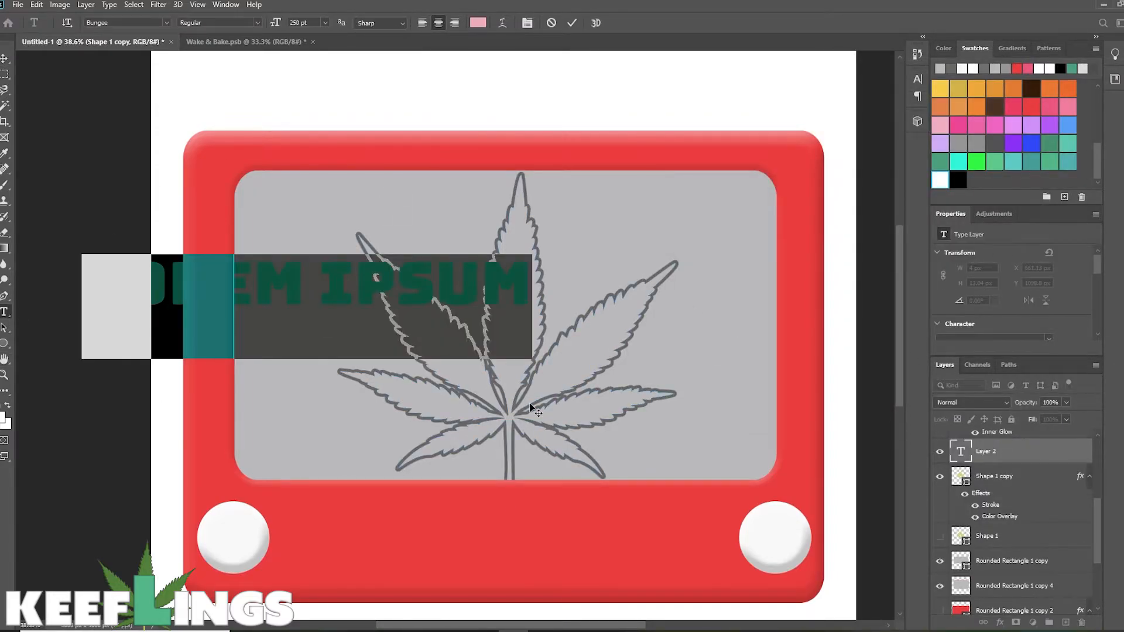
text(get high)
key(ctrl+Return)
key(v)
drag(291, 276, 476, 319)
Set the "get high" text's fill to 0% and give it a dark grey stroke.
click(1066, 420)
drag(1069, 434, 1003, 435)
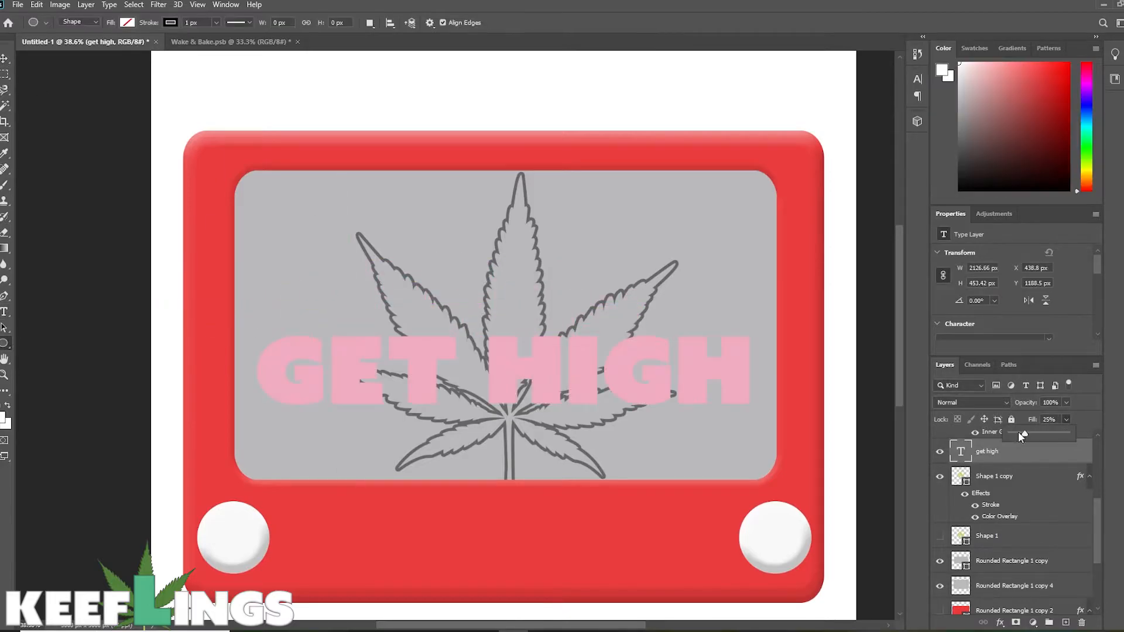
right_click(990, 451)
click(1026, 96)
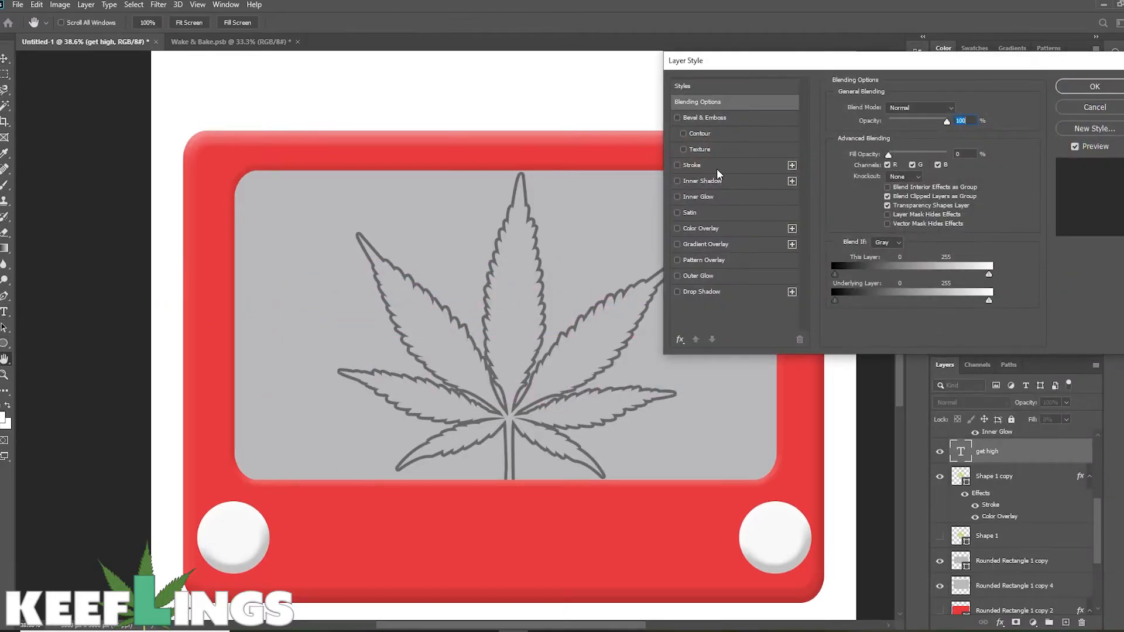
click(717, 169)
click(1093, 86)
Shorten the text to "get" and place it in the upper part of the screen, left of the leaf's tip.
key(v)
mouse_move(712, 386)
mouse_down()
mouse_move(710, 290)
mouse_move(711, 449)
mouse_move(711, 244)
mouse_up()
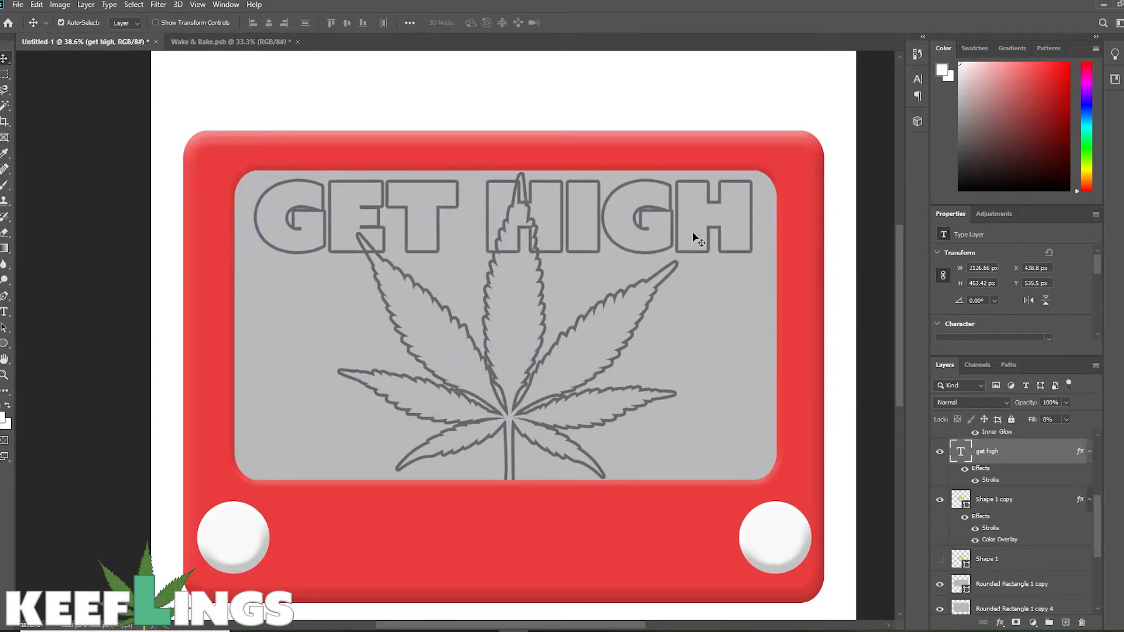
drag(568, 229, 577, 296)
double_click(577, 296)
text(get)
key(ctrl+Return)
drag(510, 282, 357, 230)
Reduce the font size of the word "get".
double_click(960, 451)
drag(275, 22, 187, 29)
click(79, 80)
Copy the word "get" to the right of the leaf's tip and change the copy to "high".
drag(328, 245, 660, 250)
double_click(649, 222)
text(high)
click(4, 59)
Shift the word "get" slightly right and down so it sits just above the upper-left leaflet.
drag(386, 229, 406, 236)
key(Right)
key(Right)
key(Right)
key(Down)
key(Down)
key(Down)
key(Down)
key(Down)
key(Down)
key(Down)
key(Right)
key(Right)
key(Right)
key(Down)
key(Down)
key(Down)
key(Right)
key(Right)
key(Right)
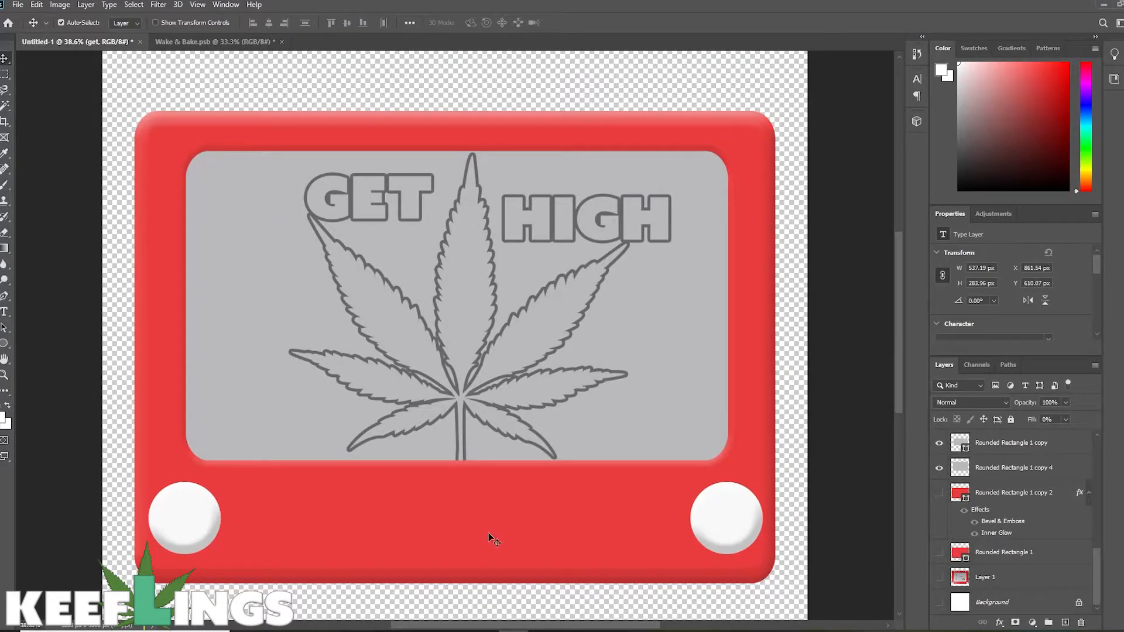
Delete the right knob and scale the left knob up proportionally to about 375 px wide.
click(730, 524)
key(Delete)
click(173, 547)
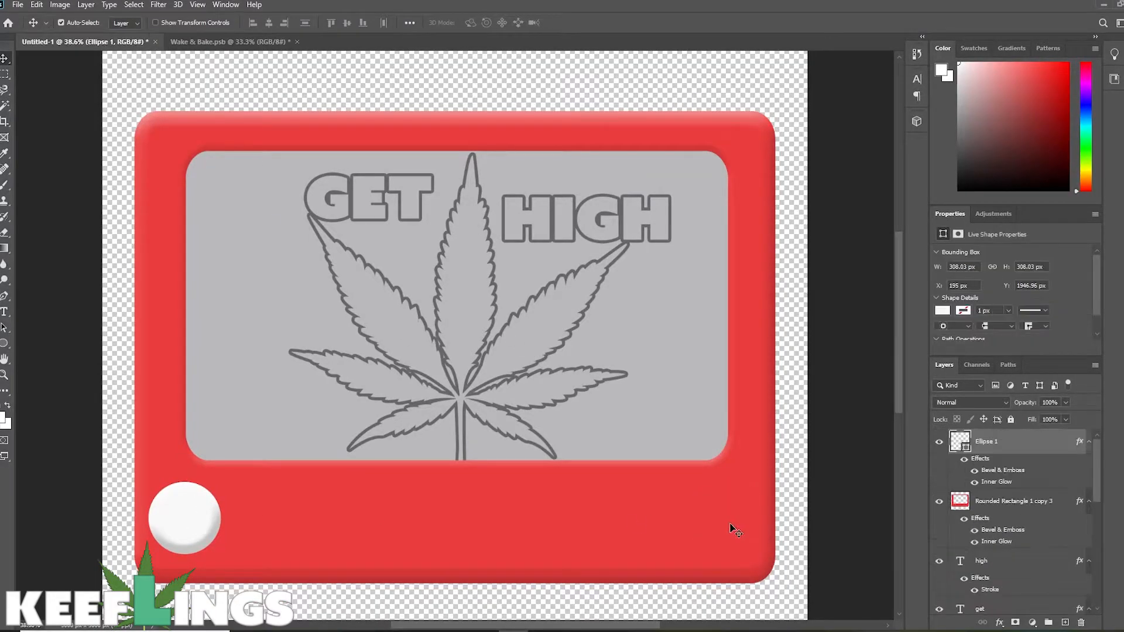
click(36, 5)
mouse_move(88, 283)
click(217, 301)
drag(220, 555, 237, 571)
key(Return)
Nudge the enlarged knob into the frame's lower-left corner and copy it to the lower-right corner.
key(Left)
key(Left)
key(Left)
key(Left)
key(Left)
key(Left)
key(Left)
key(Left)
key(Left)
key(Left)
key(Left)
key(Left)
key(Left)
key(Left)
key(Left)
key(Left)
key(Left)
key(Left)
key(Left)
key(Down)
key(Down)
key(Down)
key(Down)
key(Down)
key(Down)
key(Down)
key(Down)
key(Down)
key(Down)
key(Down)
key(Down)
key(Down)
key(Down)
key(Down)
key(Down)
key(Down)
key(Down)
key(Down)
key(Down)
key(Down)
key(Down)
key(Down)
key(Down)
key(Down)
key(Down)
key(Right)
drag(179, 536, 739, 547)
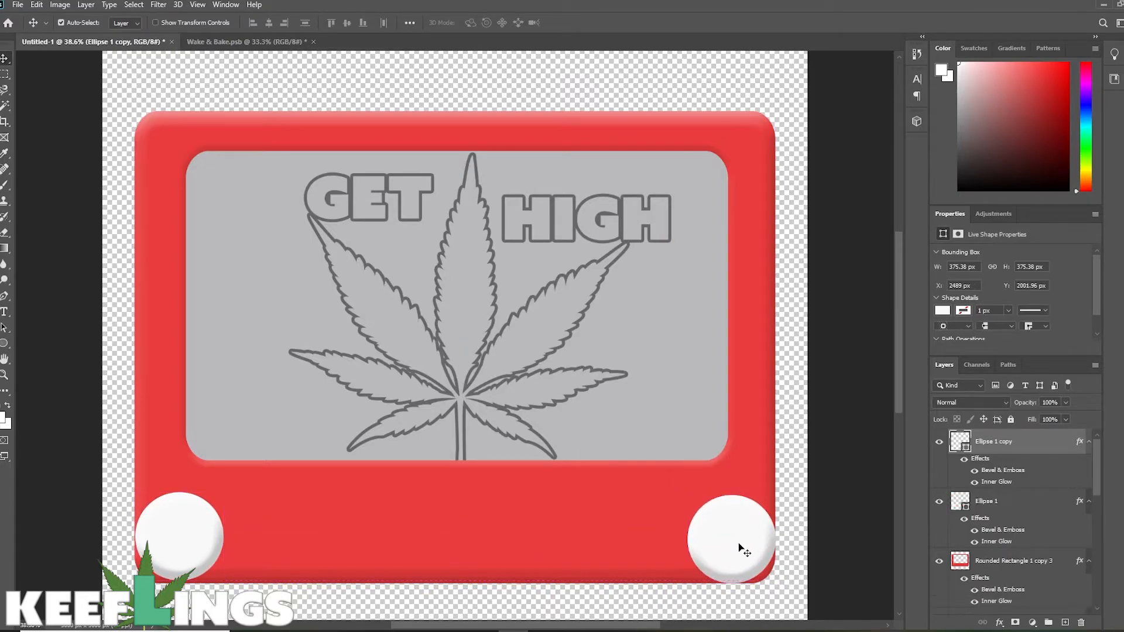
click(174, 542)
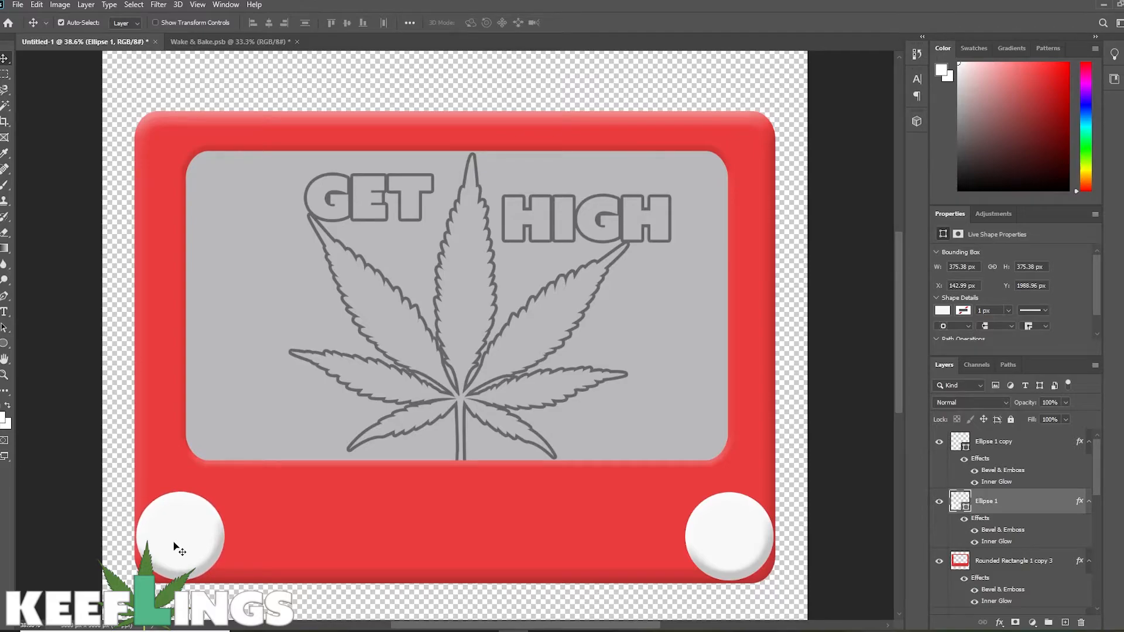
Hide the cut-out frame layer Rounded Rectangle 1 copy 3 and show the solid red layer Rounded Rectangle 1 copy 2.
click(225, 481)
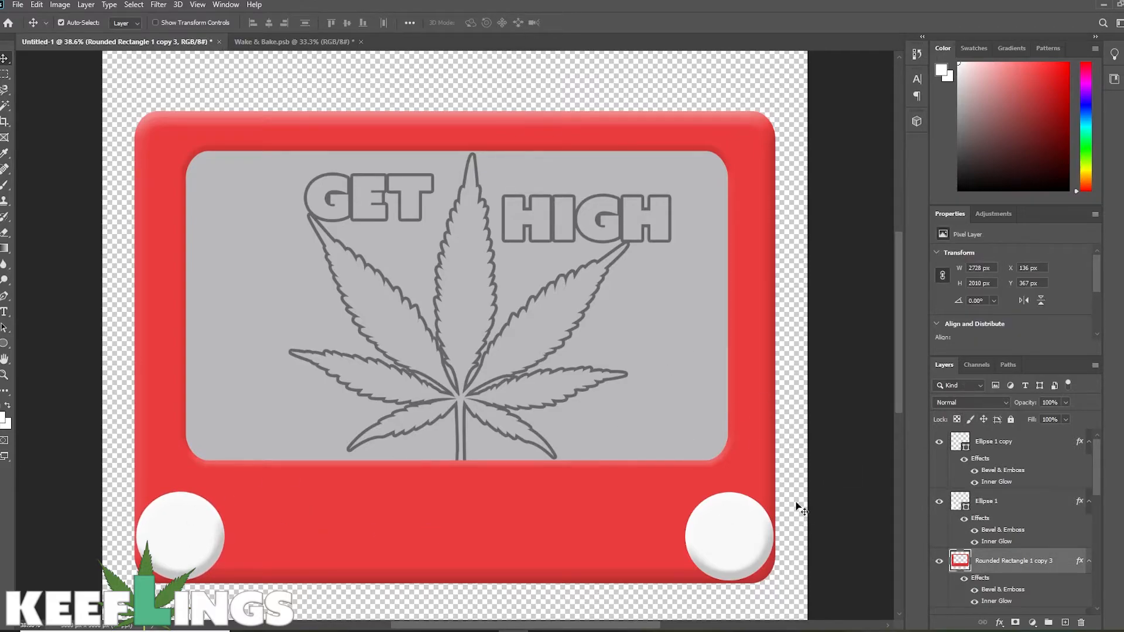
scroll(1021, 502, down, 5)
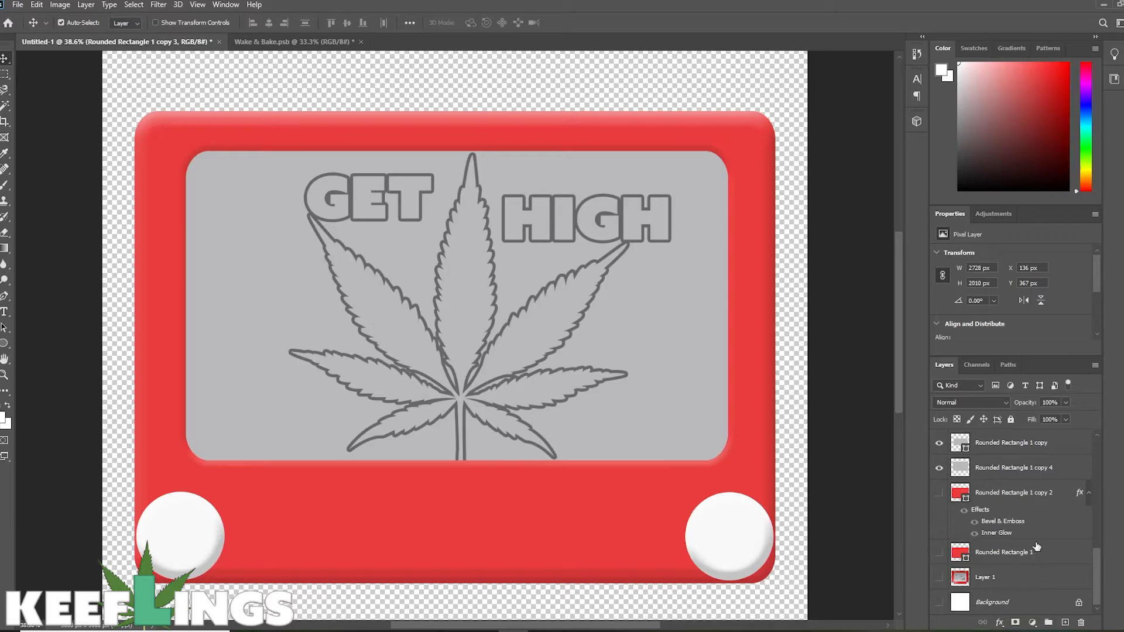
scroll(1024, 507, up, 5)
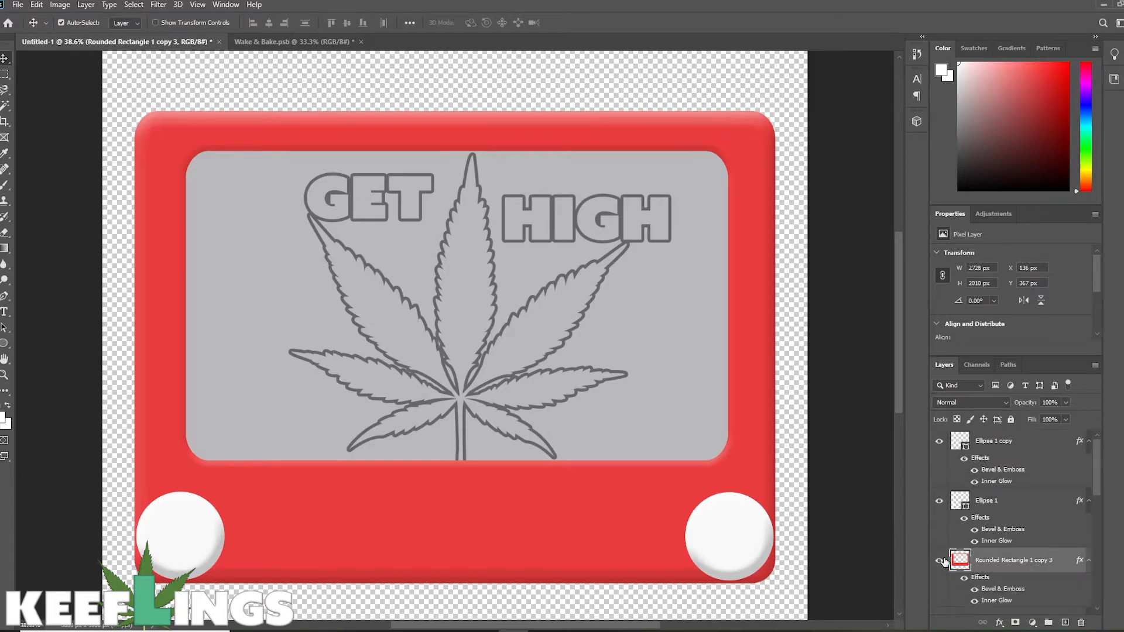
click(939, 560)
scroll(1025, 554, down, 5)
click(989, 502)
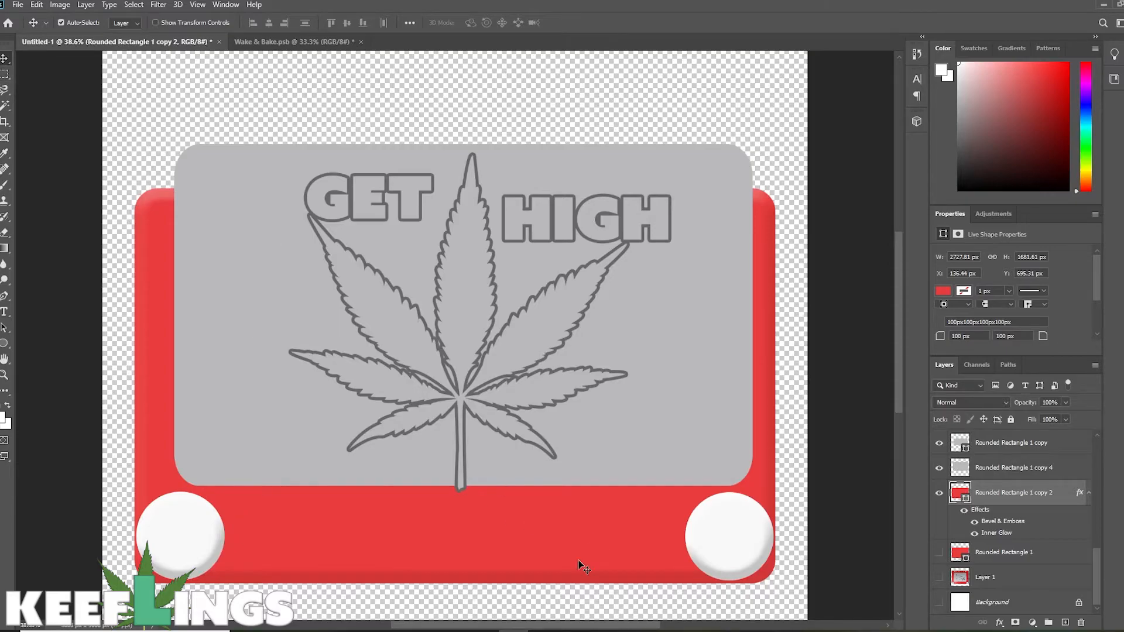
Stretch the solid red rectangle upward and to the right to about 2787 by 2037 px.
click(36, 5)
click(64, 268)
drag(454, 188, 454, 104)
drag(775, 347, 786, 344)
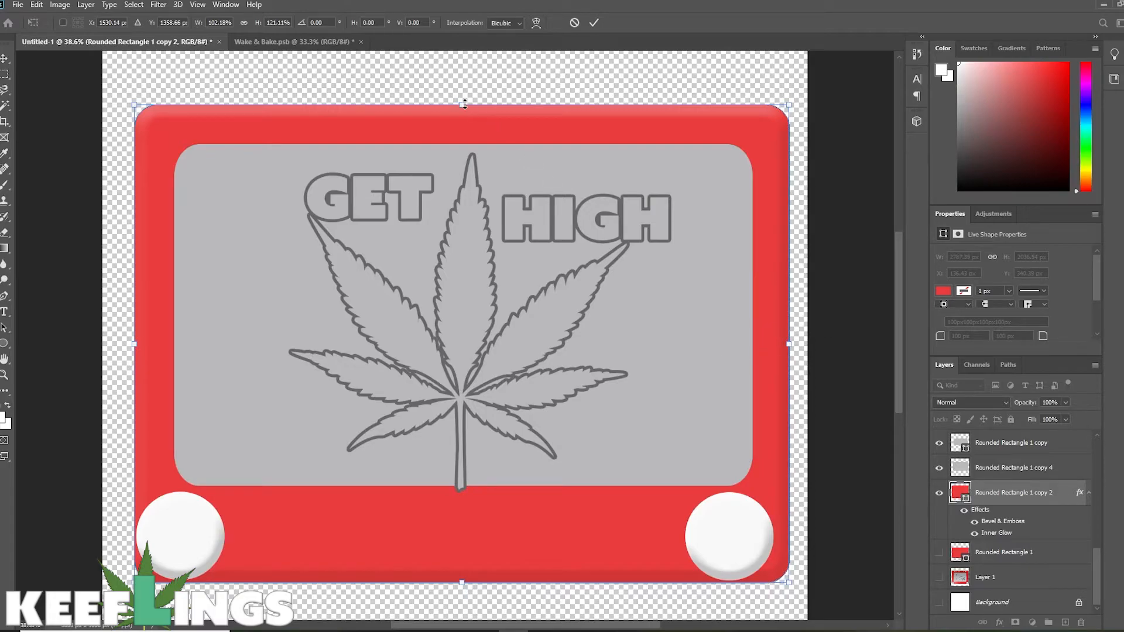
key(Return)
Move the right knob outward to the lower-right corner of the widened red body.
drag(725, 537, 734, 537)
key(shift+Right)
key(shift+Right)
key(shift+Right)
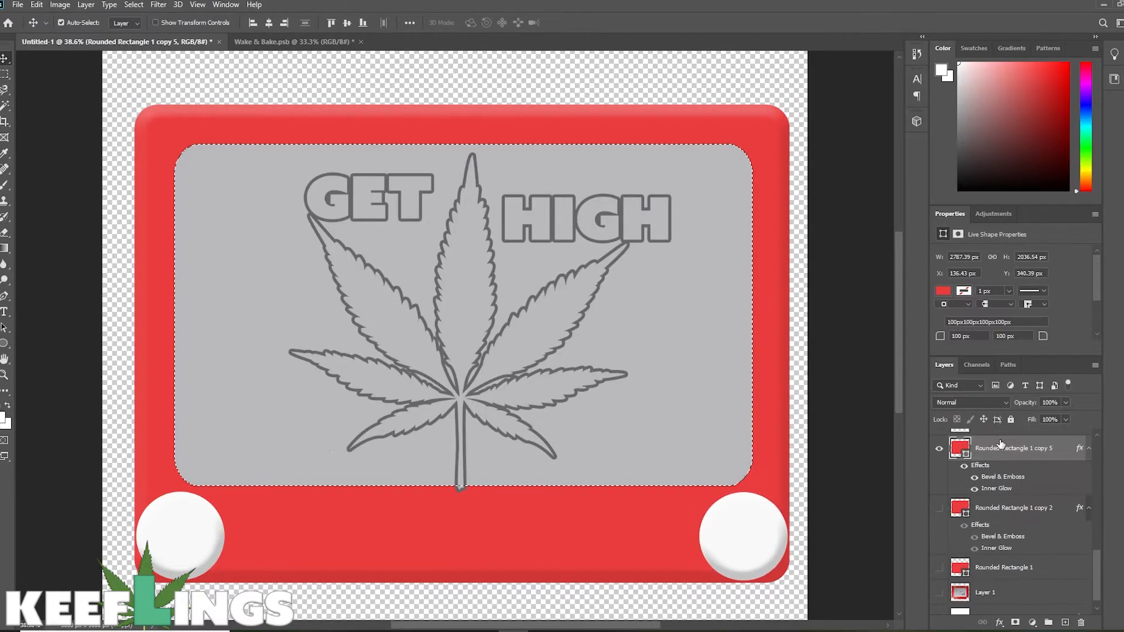
Rasterize the frame layer Rounded Rectangle 1 copy 5, cut the selected screen area out of it and deselect.
right_click(1001, 444)
click(938, 297)
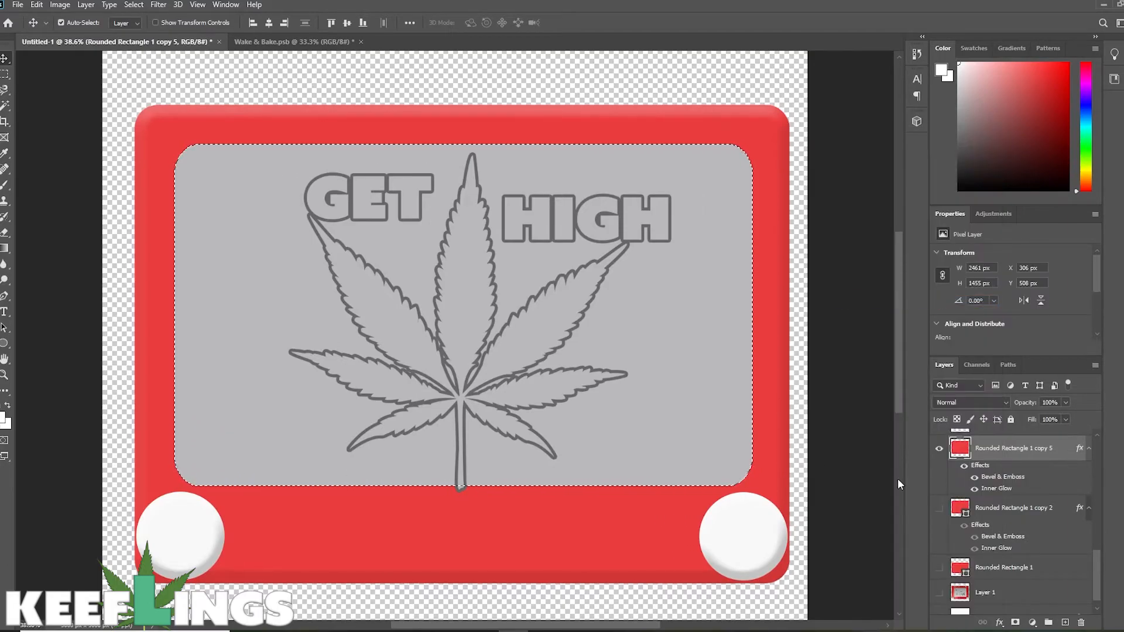
click(5, 74)
click(94, 78)
click(5, 58)
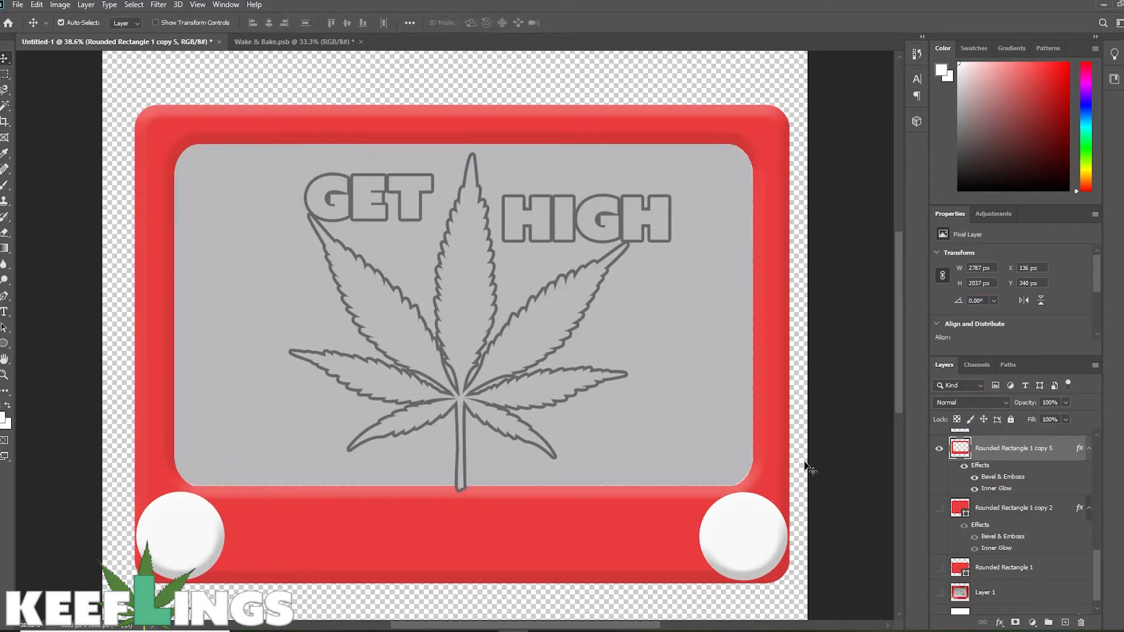
Move the newly cut-out red frame layer above the grey screen layers in the stacking order.
scroll(1010, 596, up, 5)
scroll(1010, 595, down, 2)
drag(1028, 552, 1001, 547)
scroll(1003, 501, up, 5)
scroll(542, 464, down, 2)
Enlarge the grey screen shape to about 113% width and 141% height so it extends beneath the red frame.
click(37, 4)
mouse_move(146, 282)
click(192, 300)
drag(727, 422, 760, 437)
drag(456, 146, 467, 61)
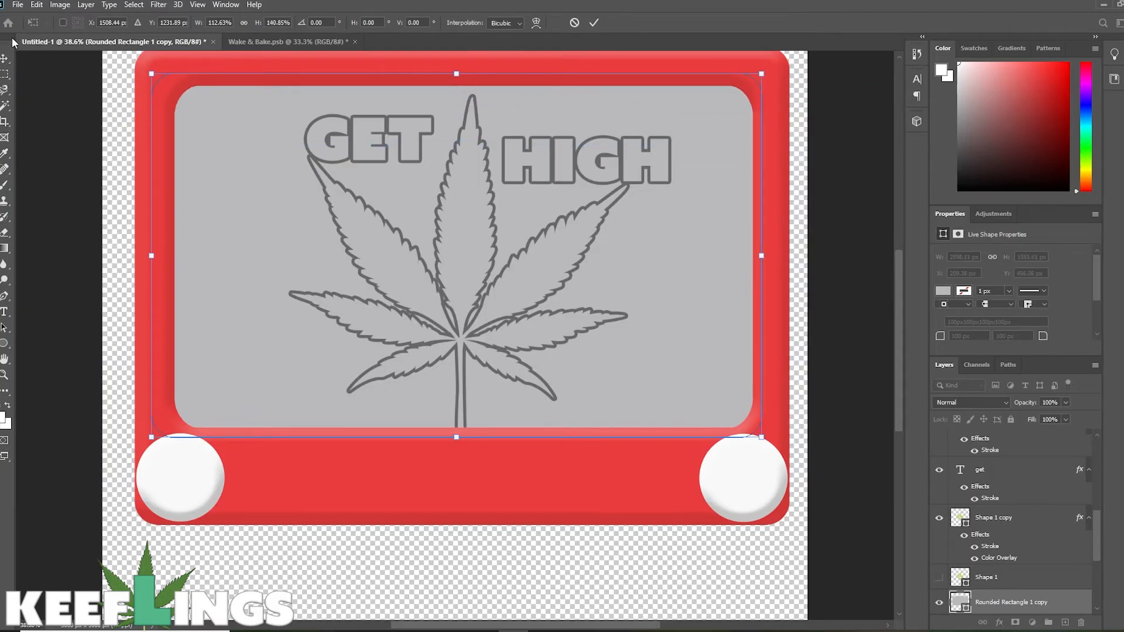
key(Return)
click(810, 521)
Save the design in the 420 Designs folder as "ZERO - Etchy Sketchy Get High Leaf".
scroll(531, 351, down, 2)
click(18, 4)
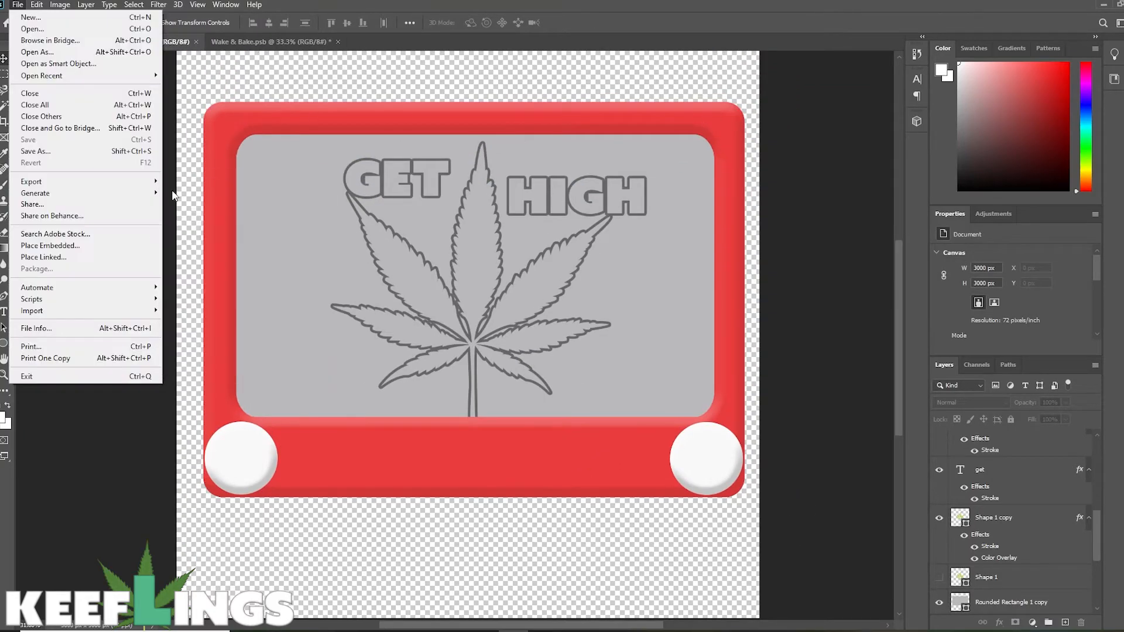
click(35, 150)
text(ZERO -)
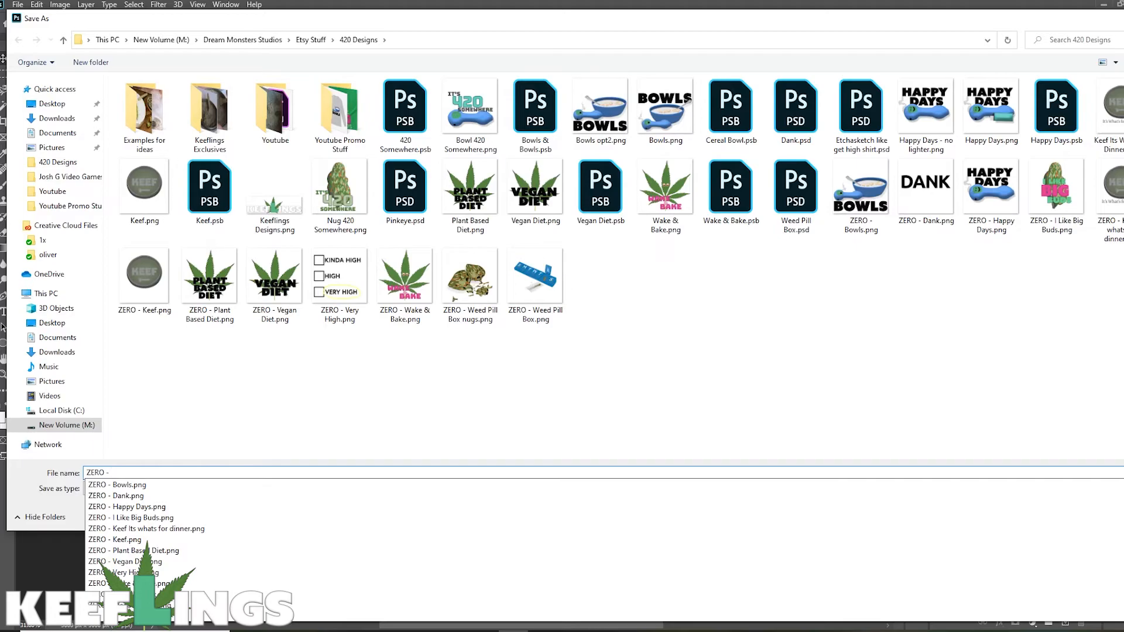
text( Etchy Sketchy Get High Leaf)
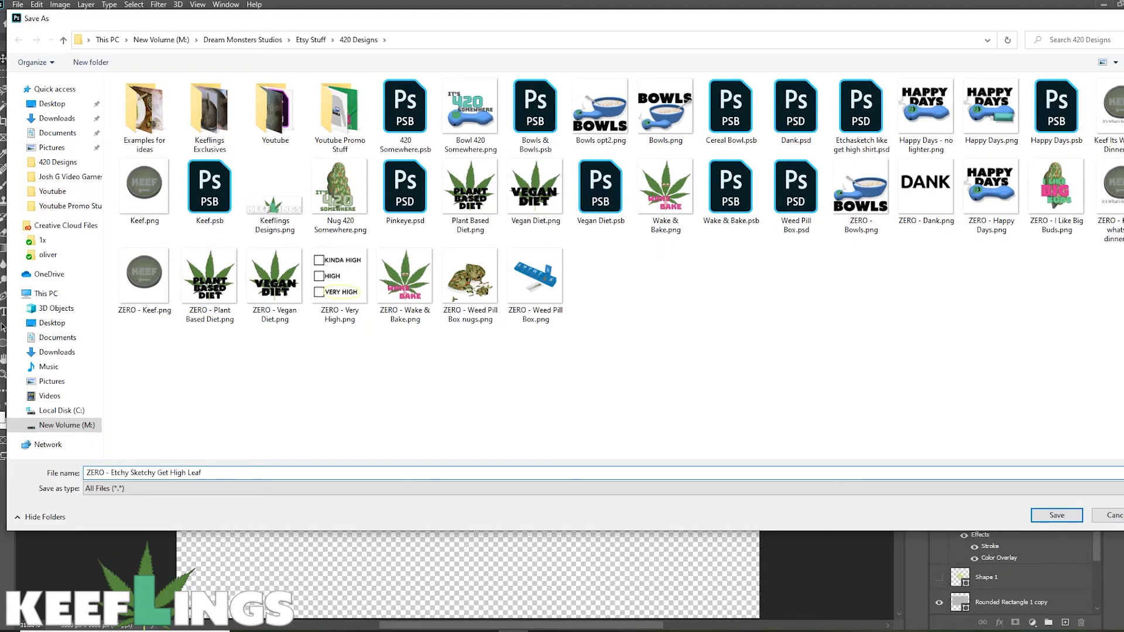
key(Return)
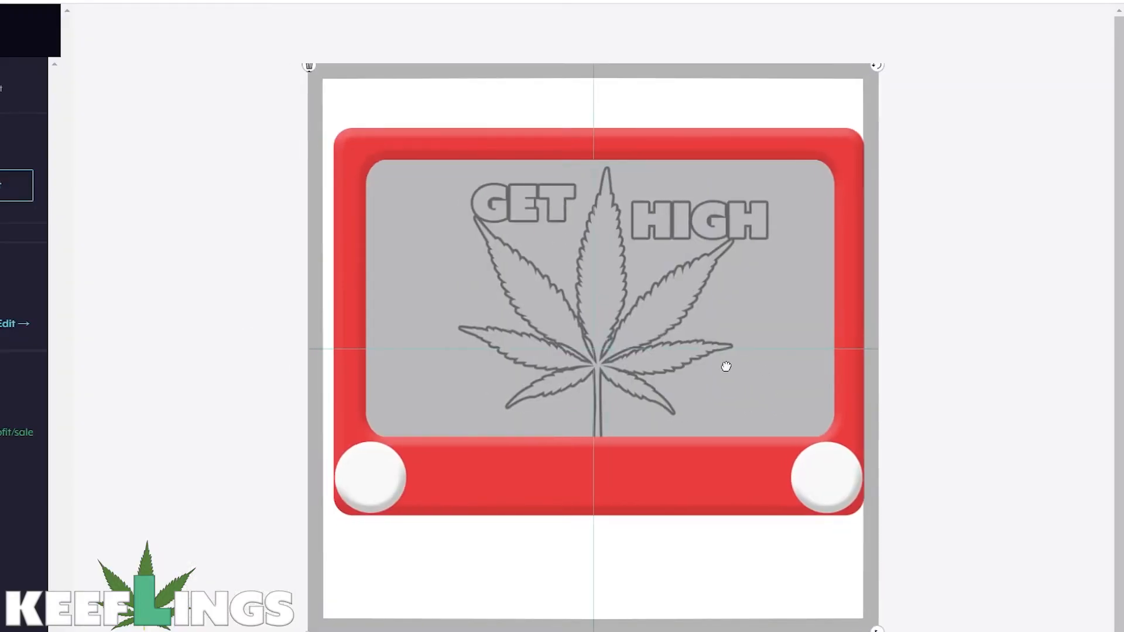
Fine-tune the size and position of the uploaded toy artwork within the product's print area.
drag(876, 630, 872, 626)
drag(439, 222, 431, 223)
drag(863, 629, 872, 631)
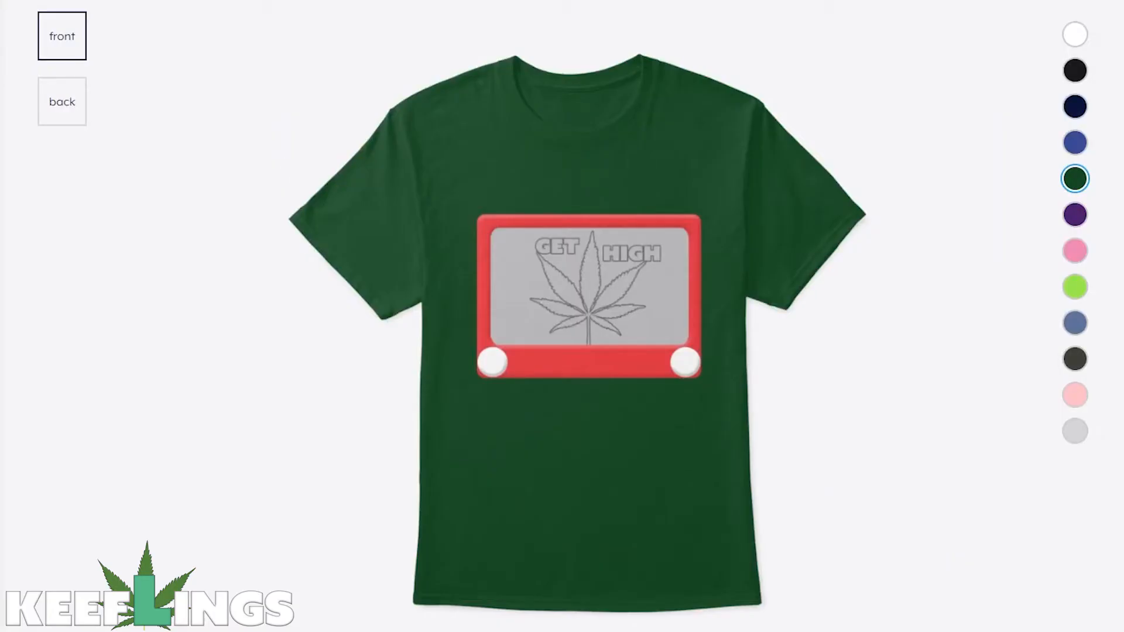
Try the T-shirt in black, navy and light grey, choose denim blue, and slightly adjust the artwork placement.
click(1077, 71)
click(1077, 109)
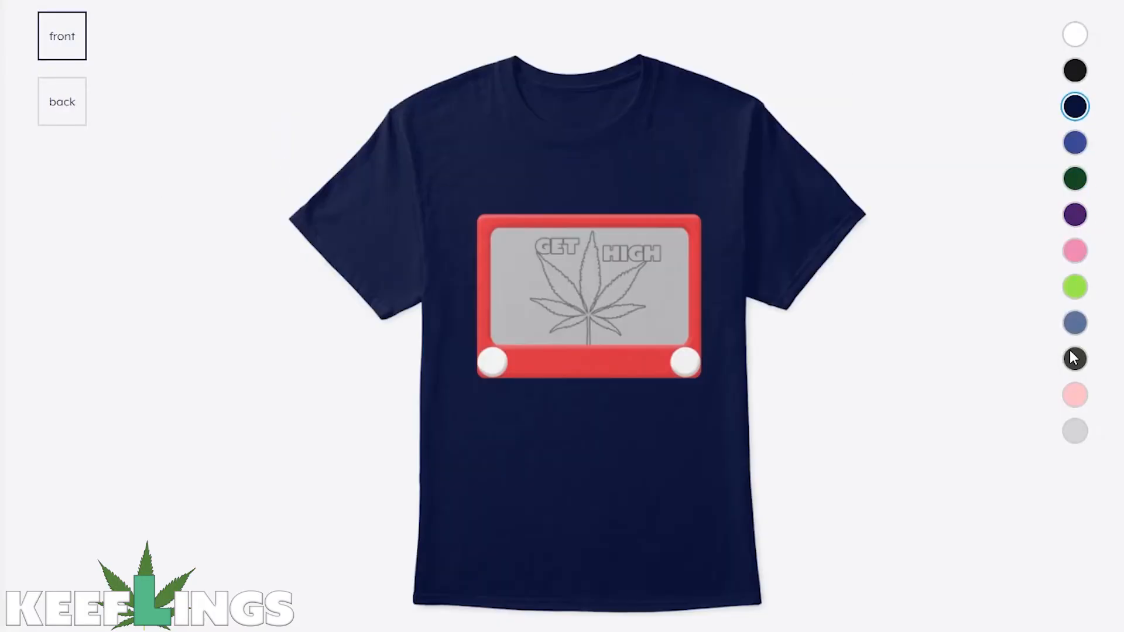
click(1073, 441)
click(1077, 328)
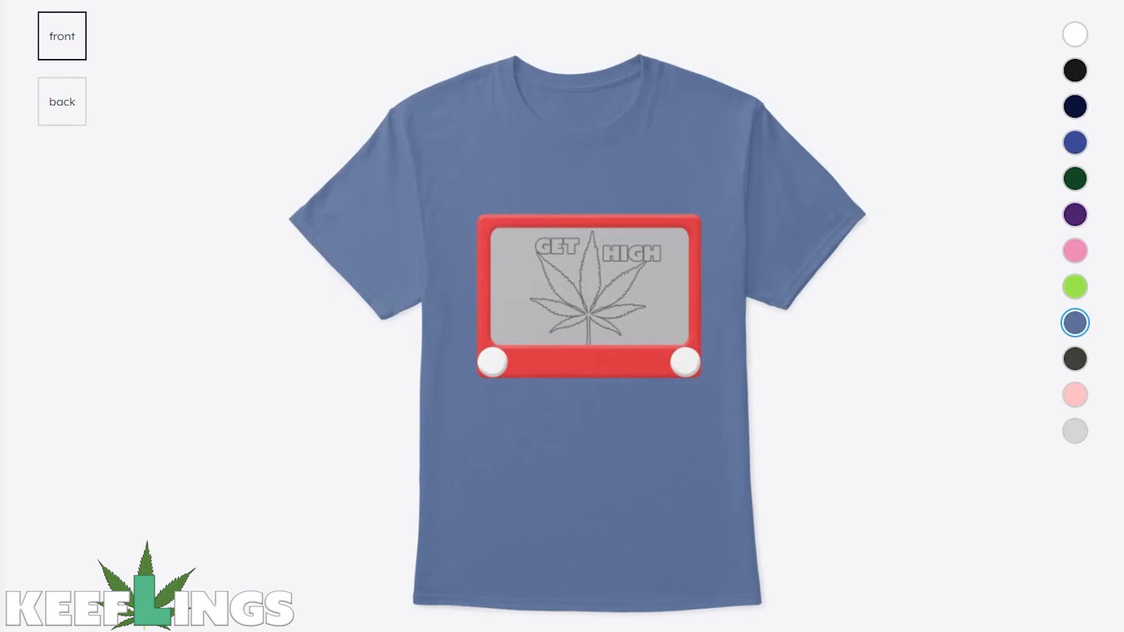
drag(569, 294, 557, 283)
drag(706, 420, 704, 416)
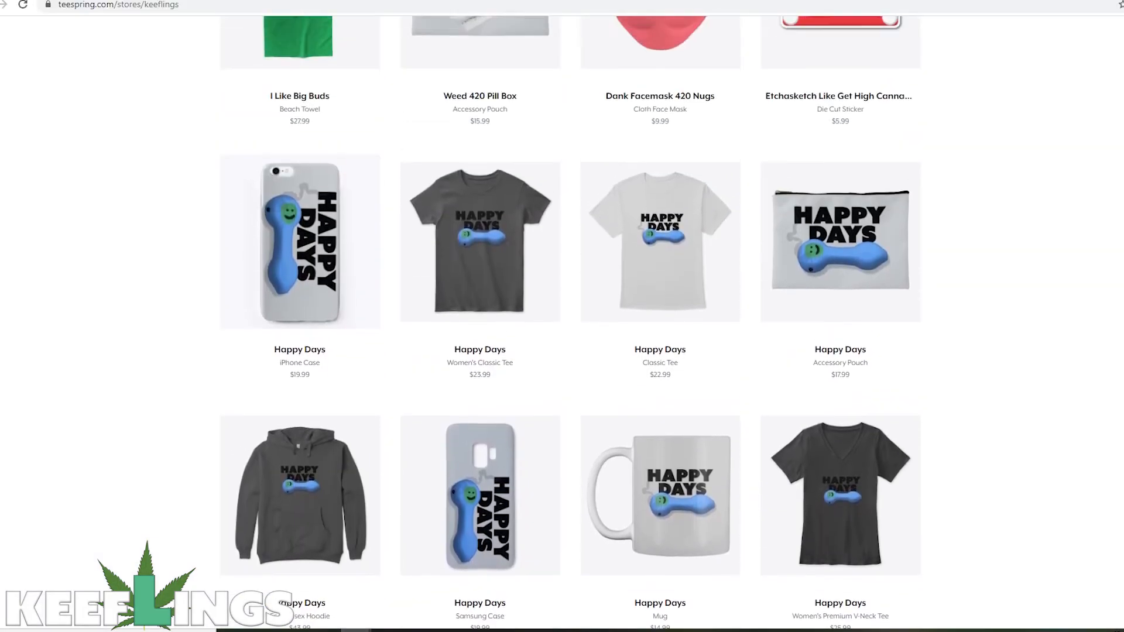
Find the Etchasketch Like Get High Cannabis Leaf listing in the Keeflings store and examine its sticker, tee, sweatshirt and hoodie versions.
scroll(562, 316, up, 6)
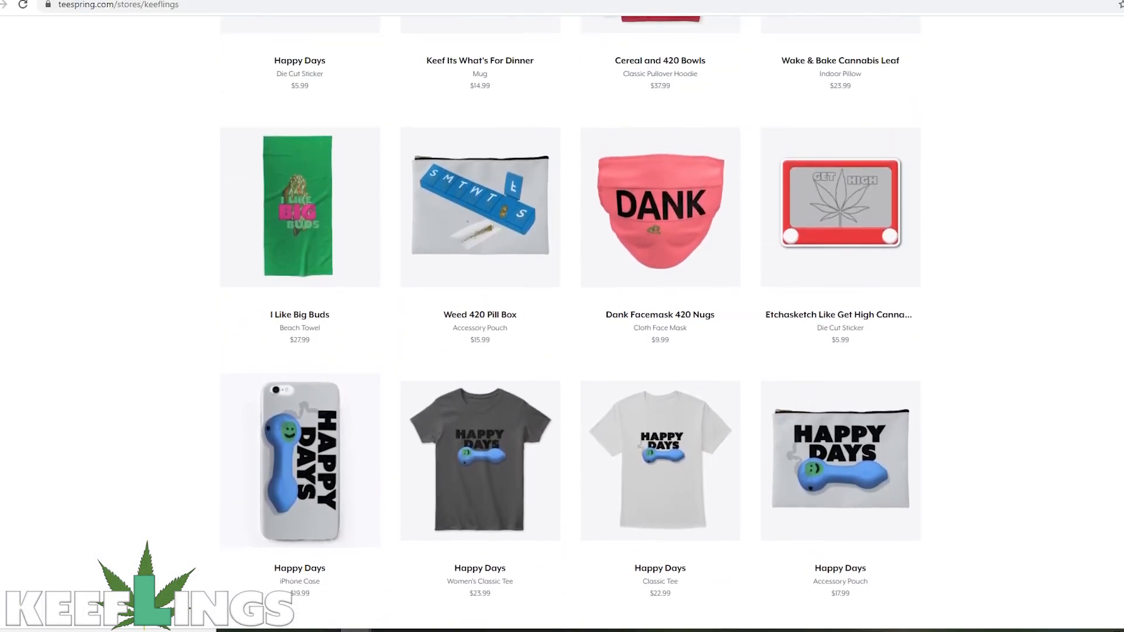
scroll(562, 316, up, 2)
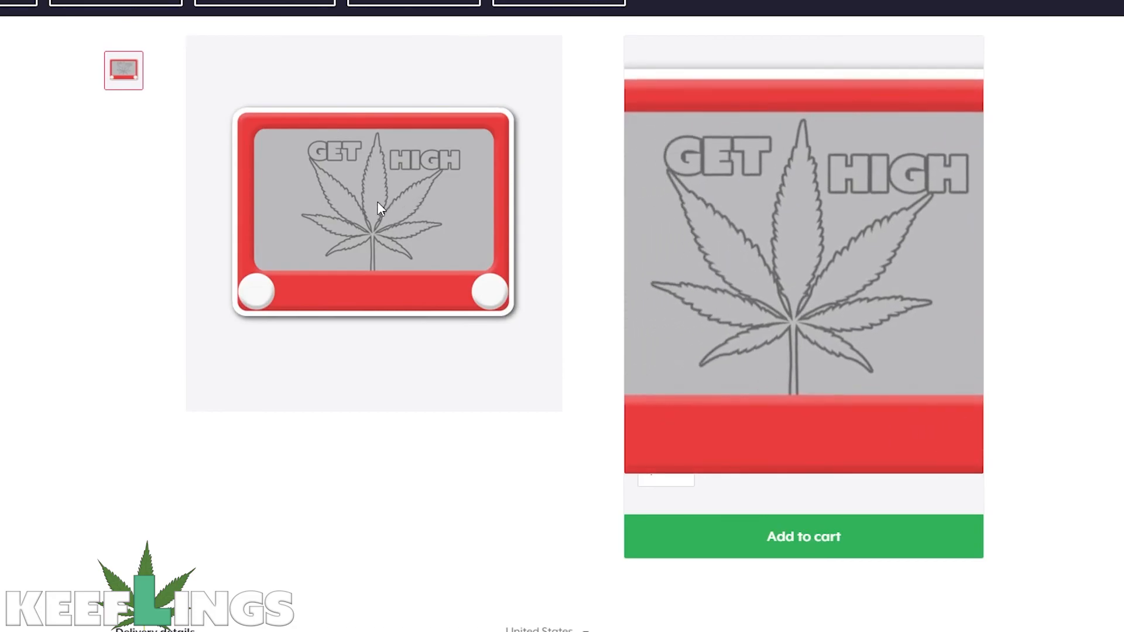
click(729, 321)
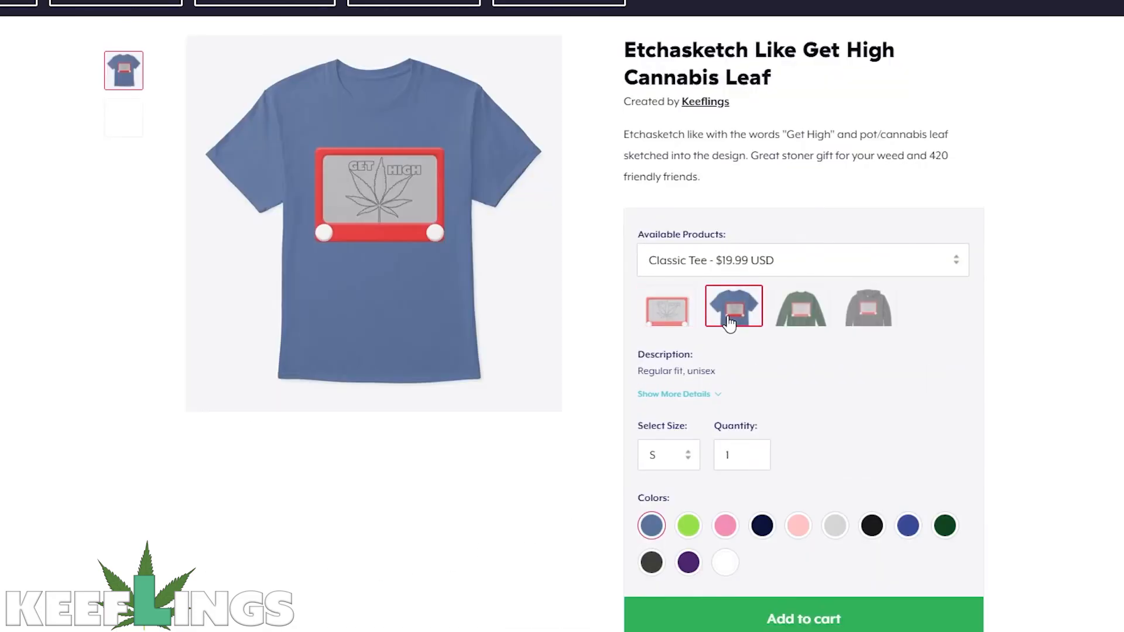
click(814, 309)
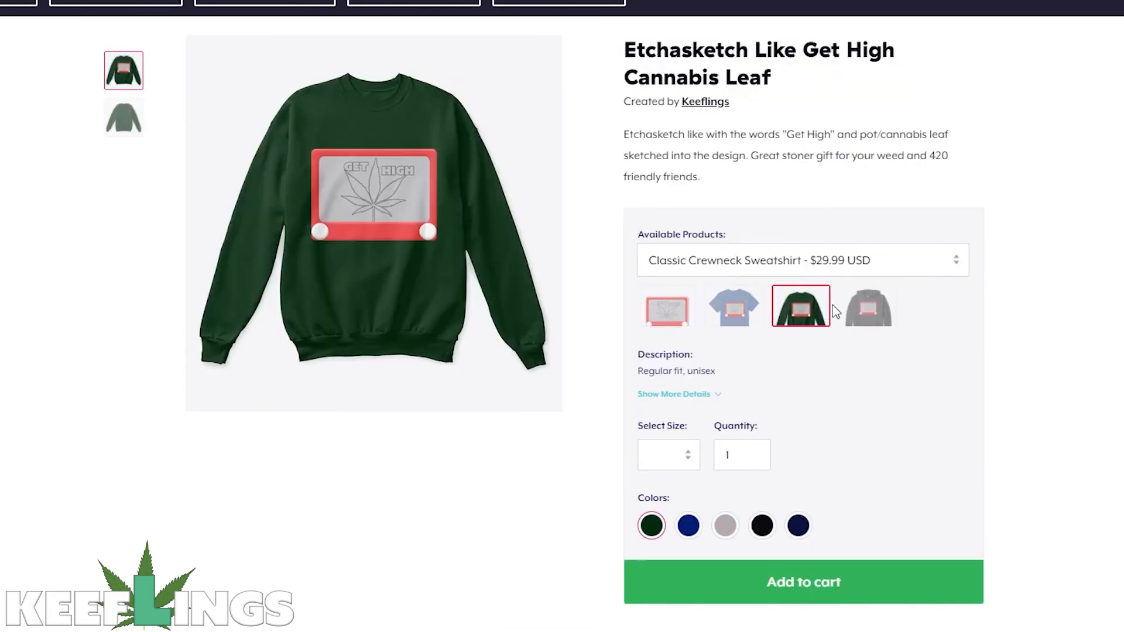
click(884, 311)
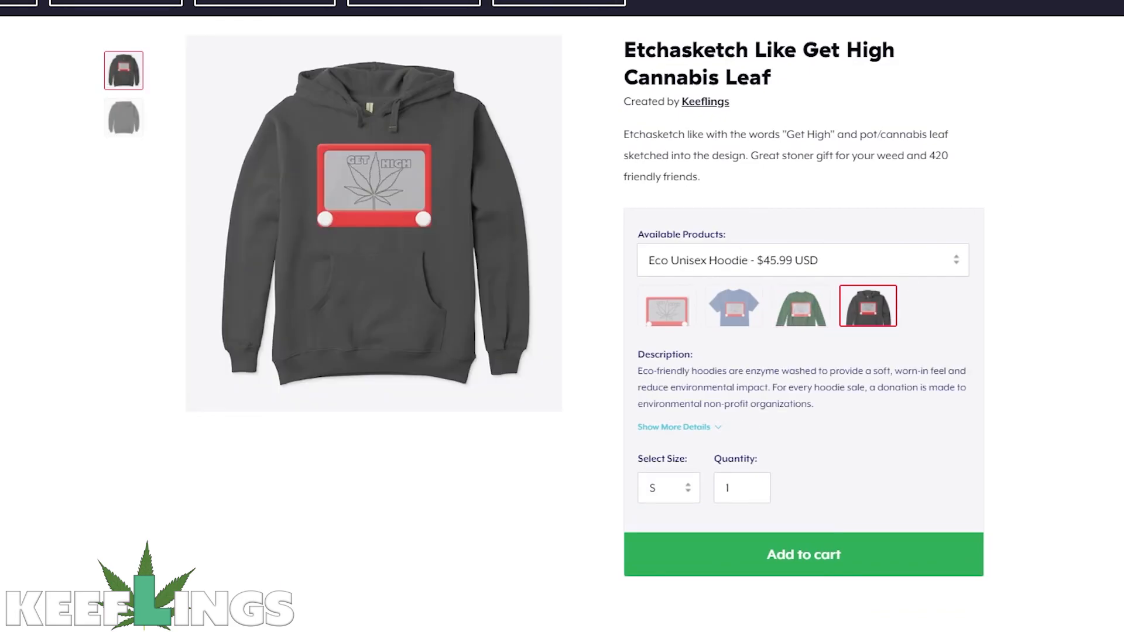
scroll(562, 316, down, 1)
click(666, 269)
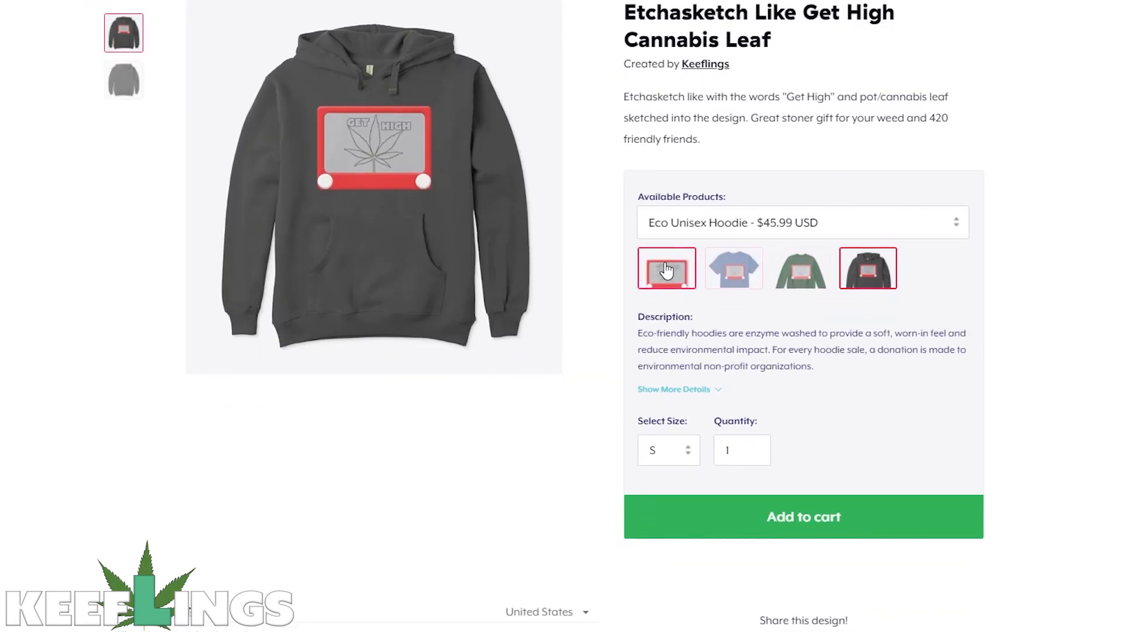
click(739, 270)
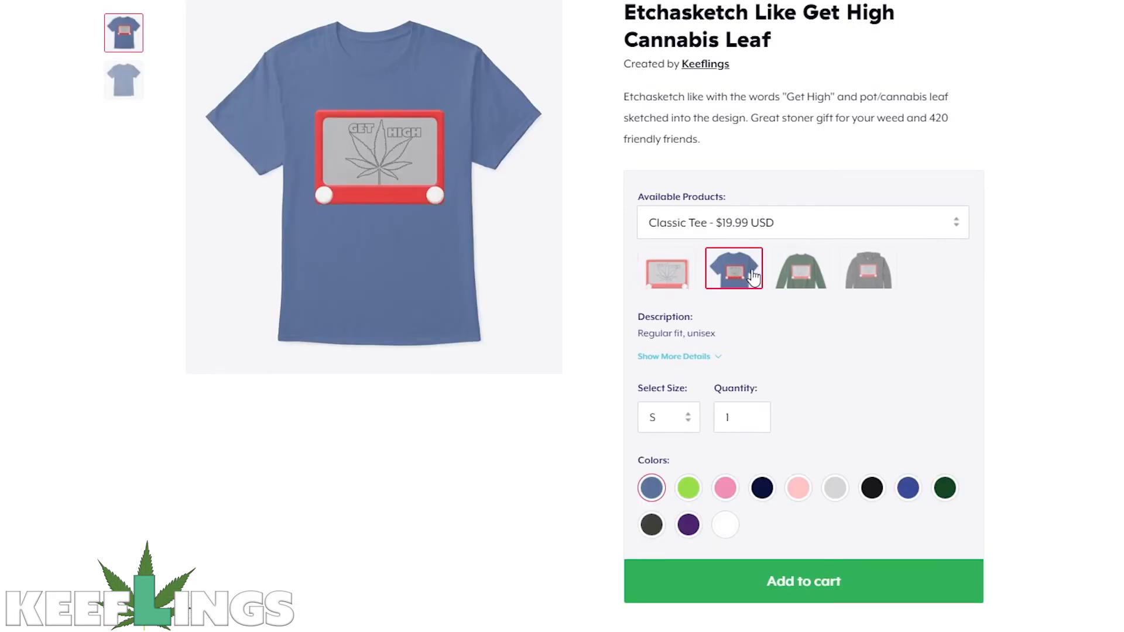
click(816, 274)
click(882, 275)
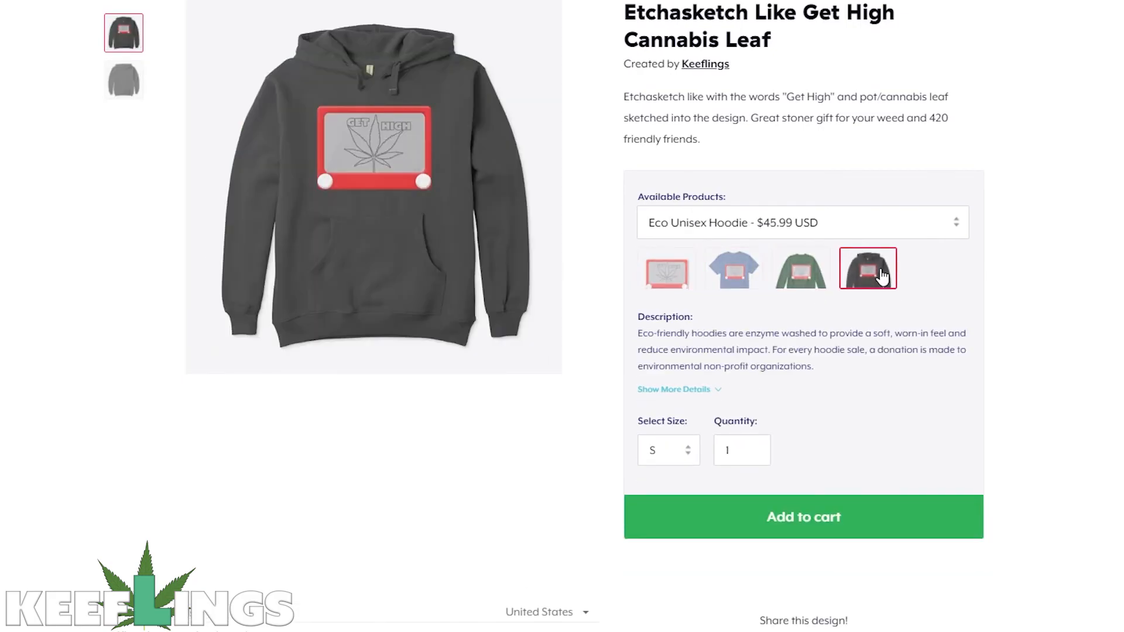
scroll(610, 314, up, 1)
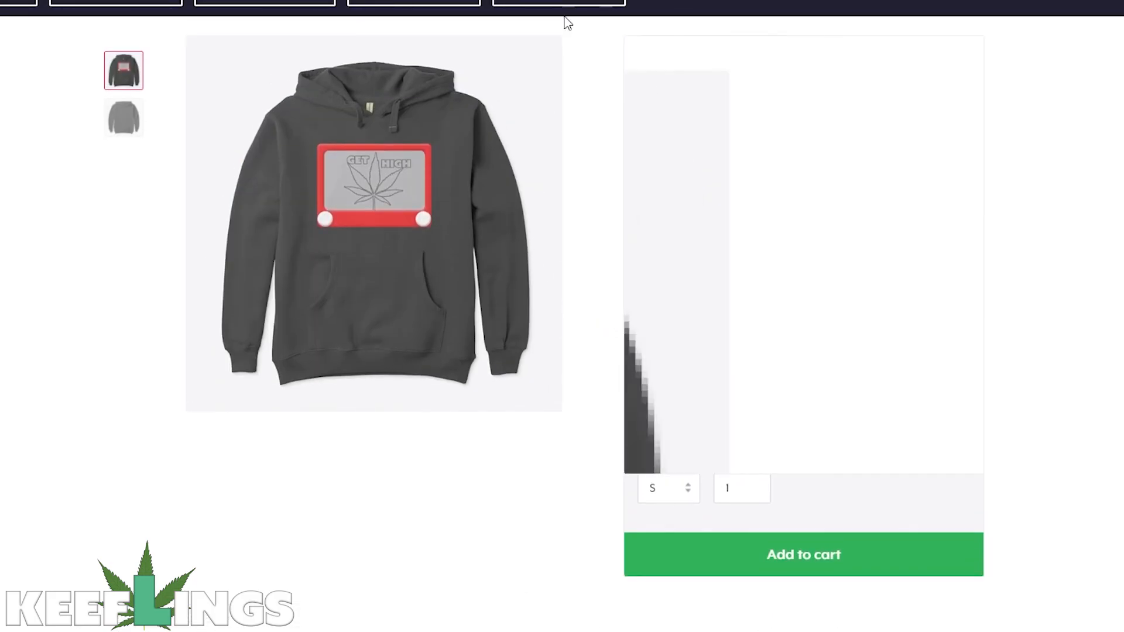